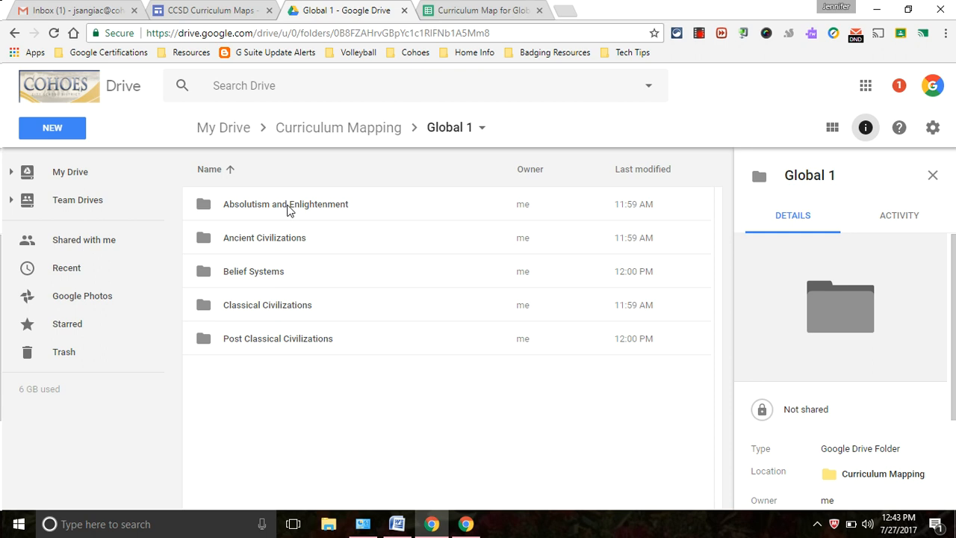
Step: Open the Absolutism and Enlightenment unit folder inside Global 1
left_click(289, 210)
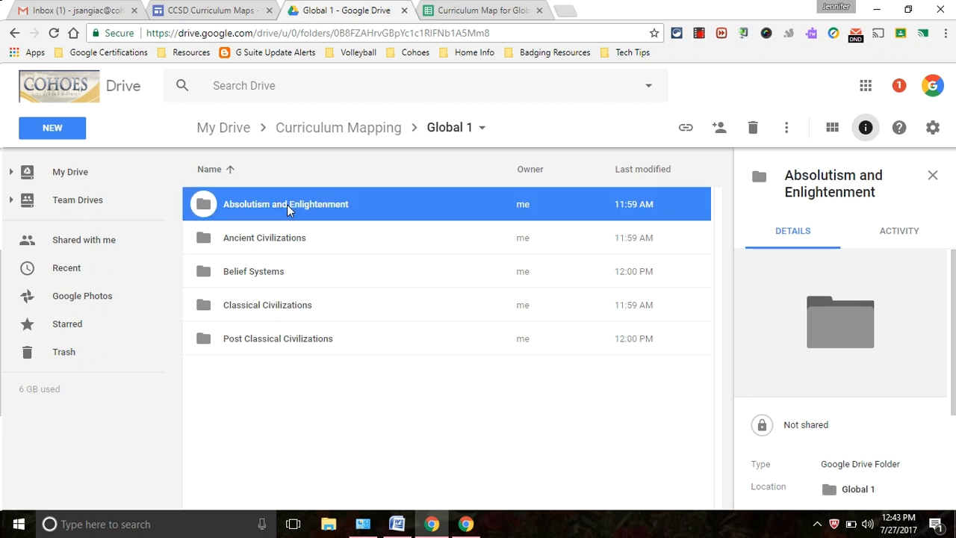
double_click(290, 210)
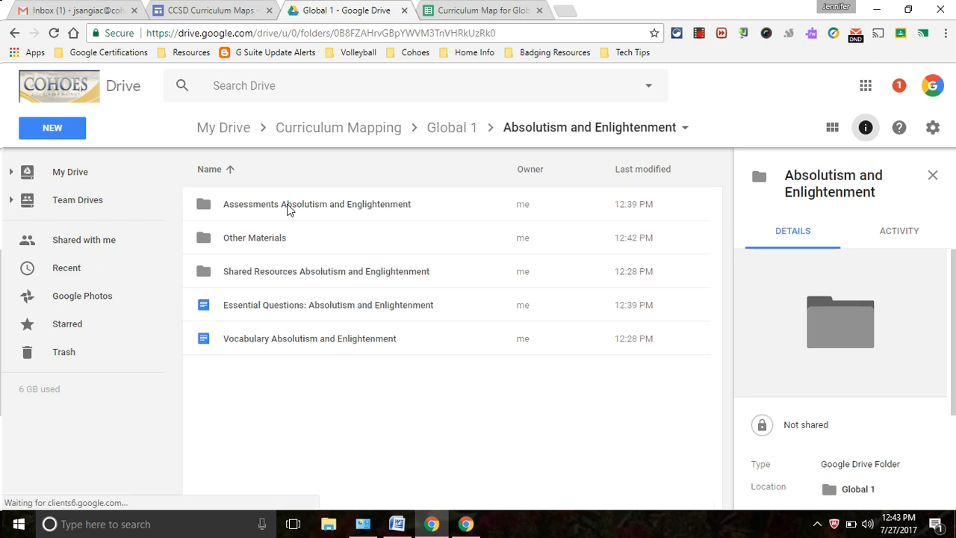
Step: Remove the Other Materials folder from Absolutism and Enlightenment
right_click(225, 236)
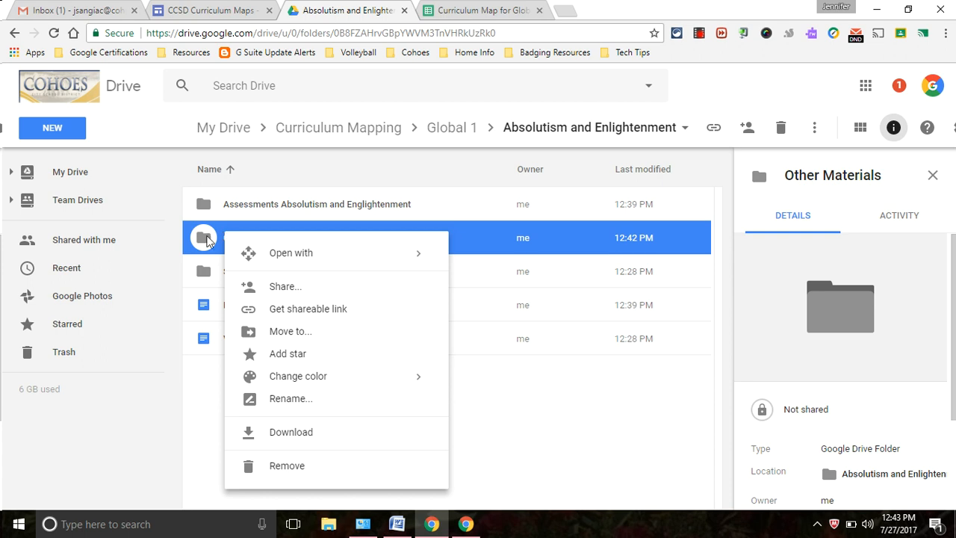
left_click(271, 466)
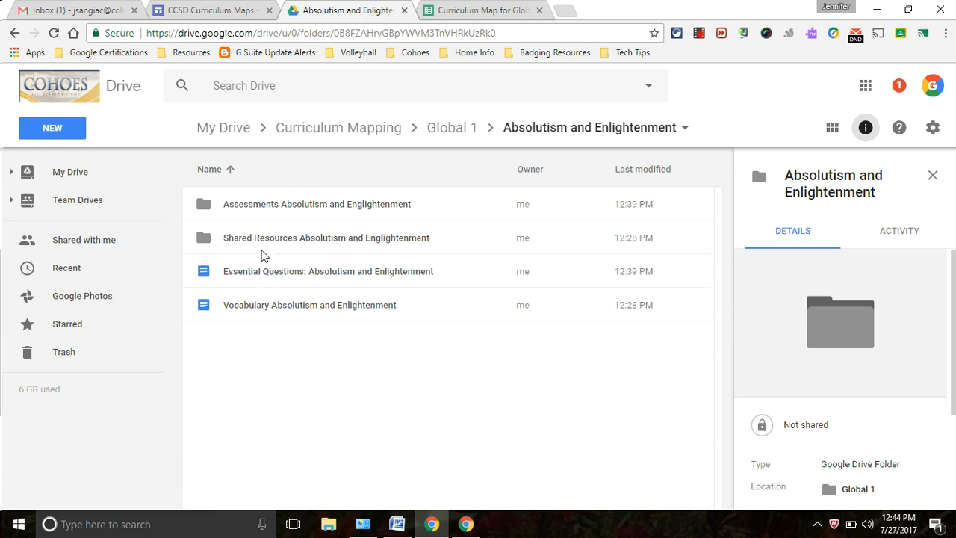
Step: Switch to the Curriculum Map for Global I spreadsheet to view the Unit Topic 1 Link row
left_click(478, 10)
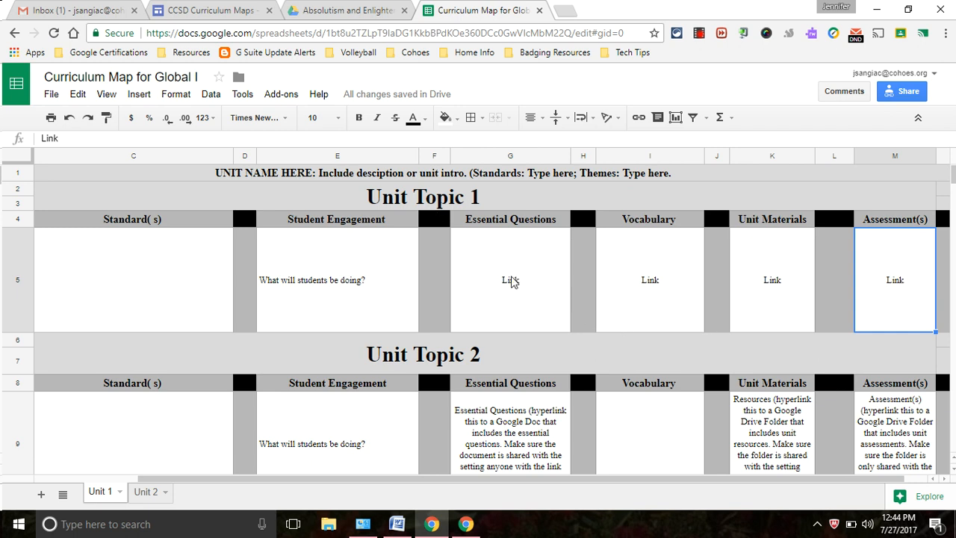
Step: Turn on link sharing for the Essential Questions doc and copy its shareable URL
left_click(348, 10)
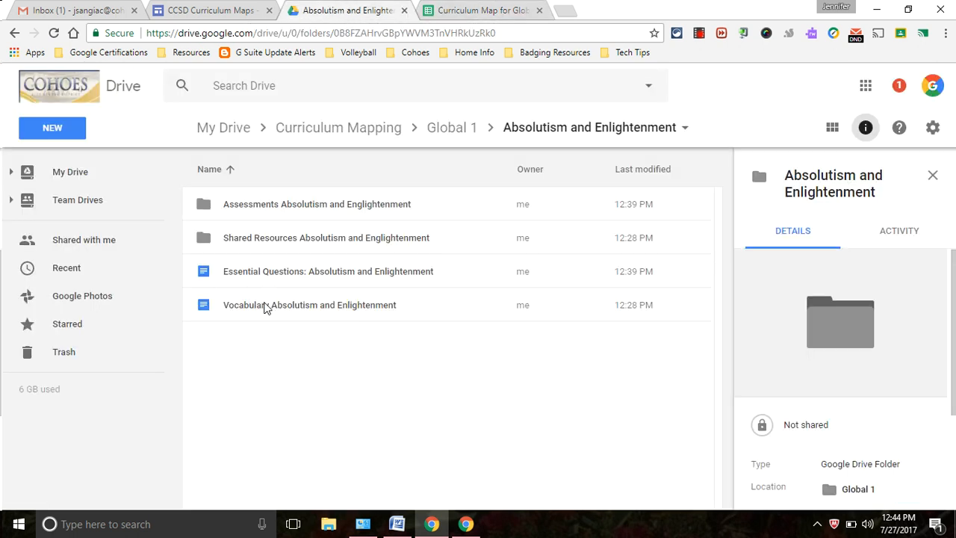
left_click(362, 273)
right_click(363, 273)
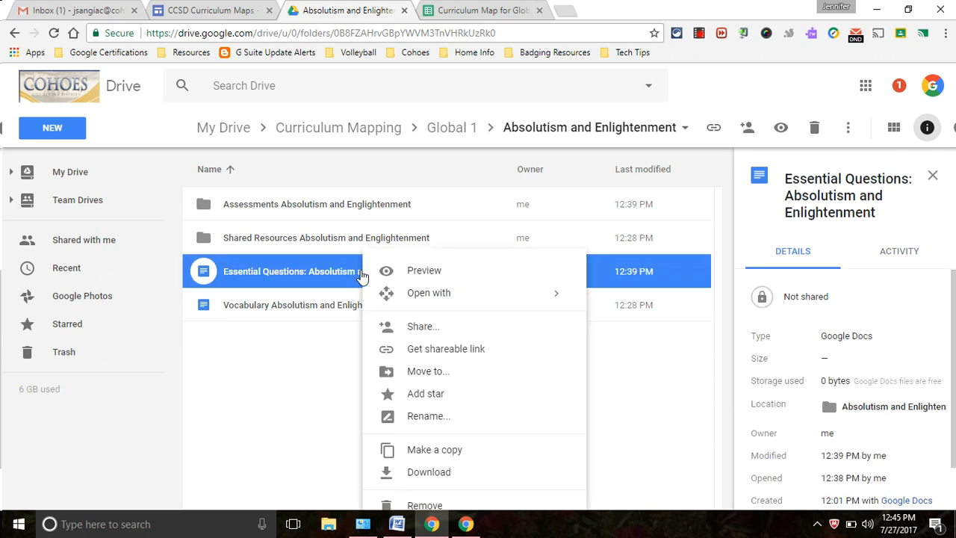
left_click(389, 349)
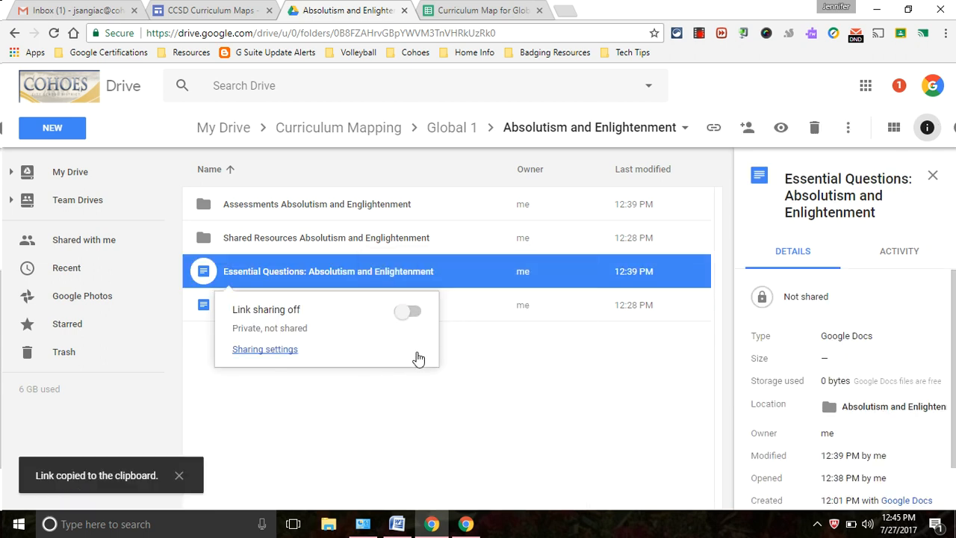
right_click(419, 276)
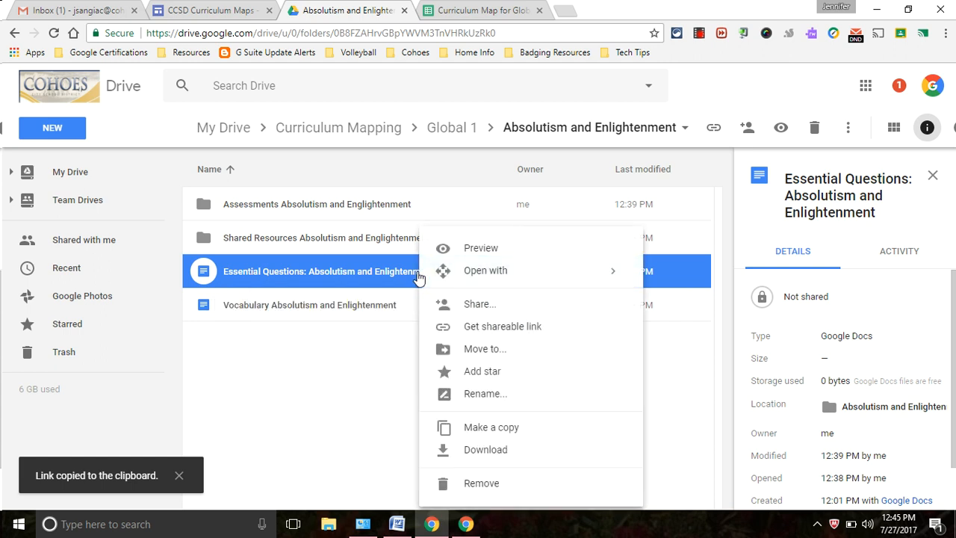
left_click(452, 331)
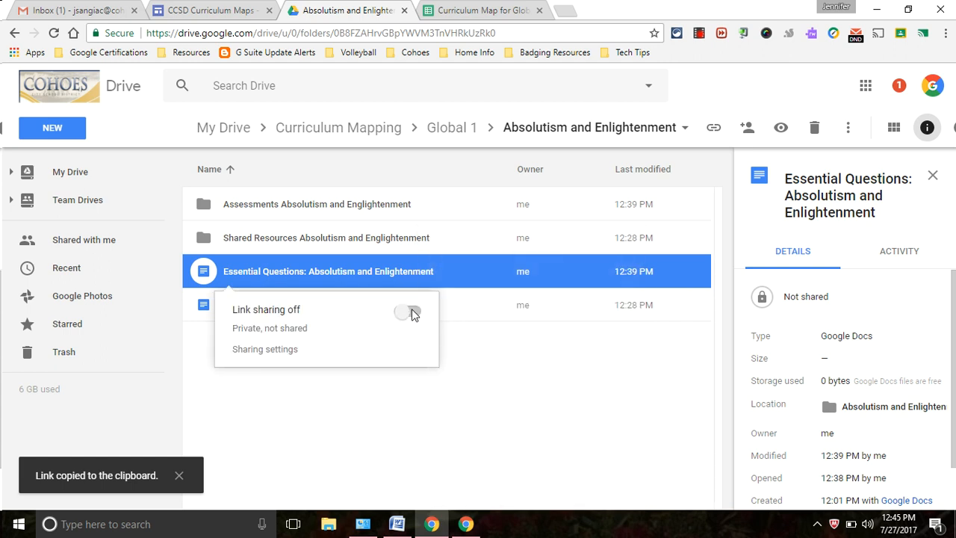
left_click(411, 311)
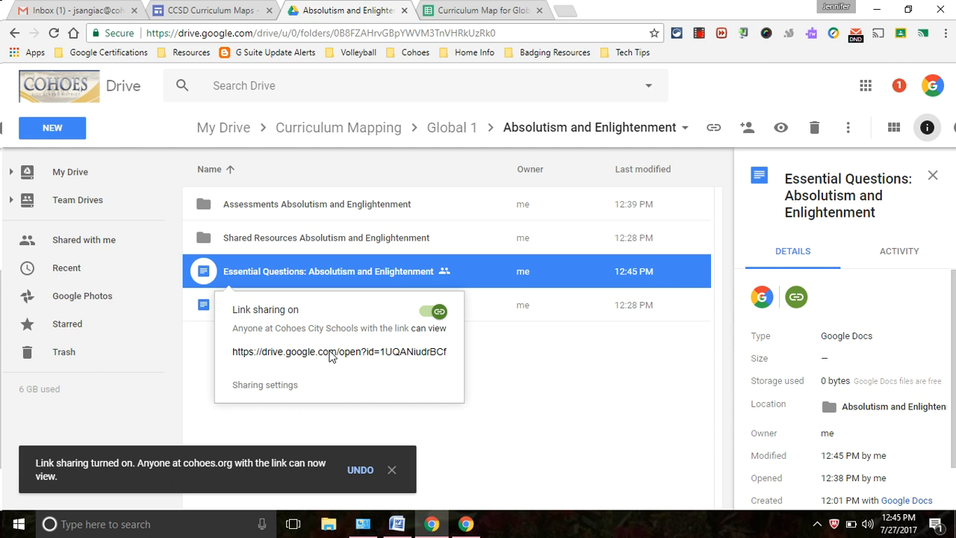
left_click(332, 352)
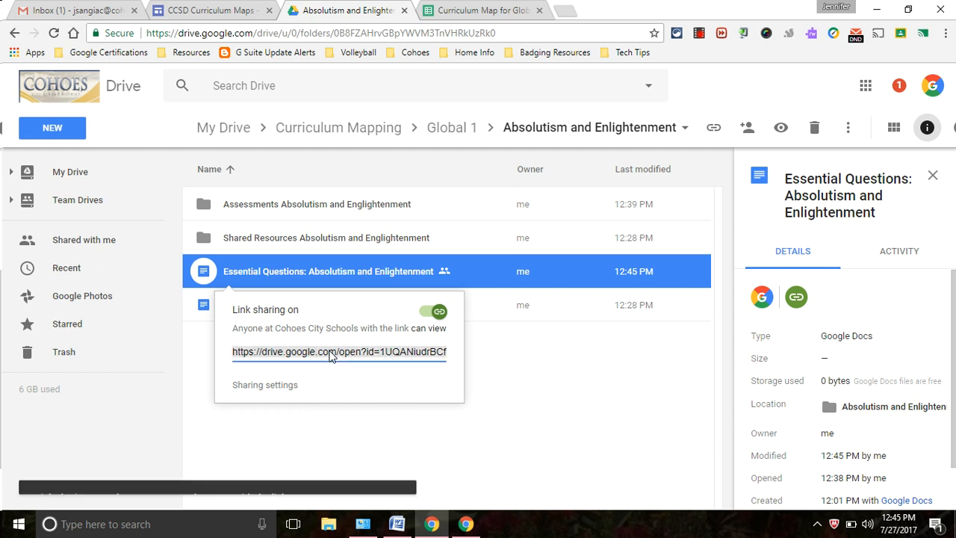
left_click(471, 10)
Step: Hyperlink the word Link in cell G5 to the copied Essential Questions doc URL
left_click(502, 281)
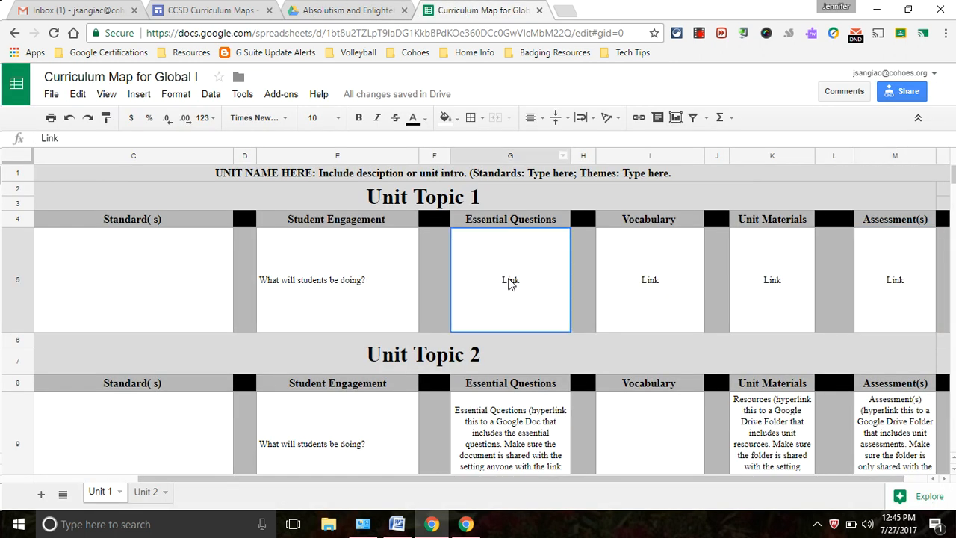
left_click_drag(63, 138, 42, 139)
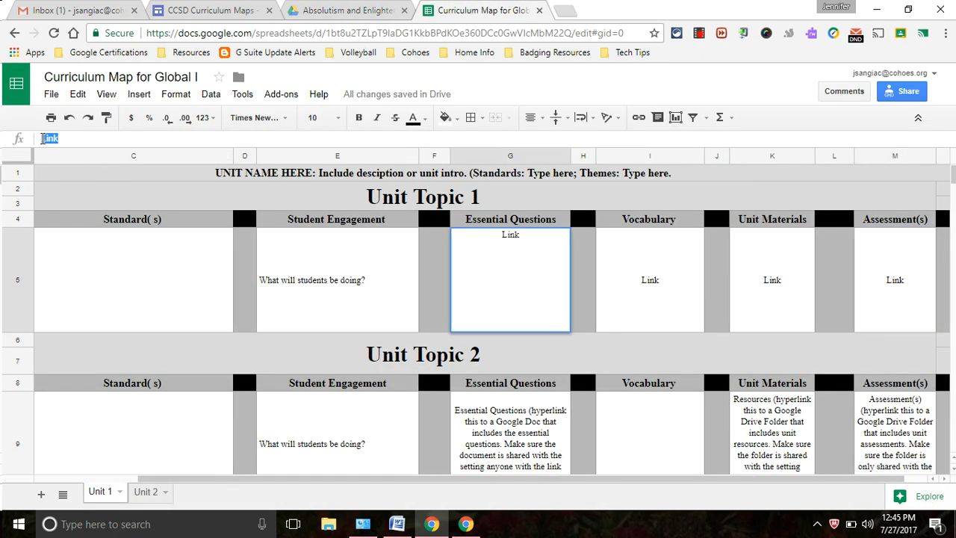
left_click(637, 120)
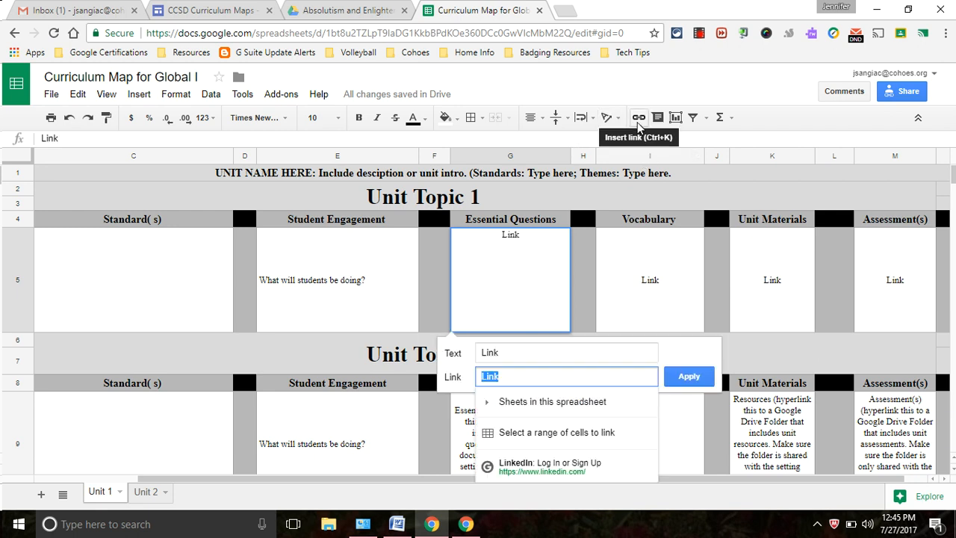
key("ctrl+v")
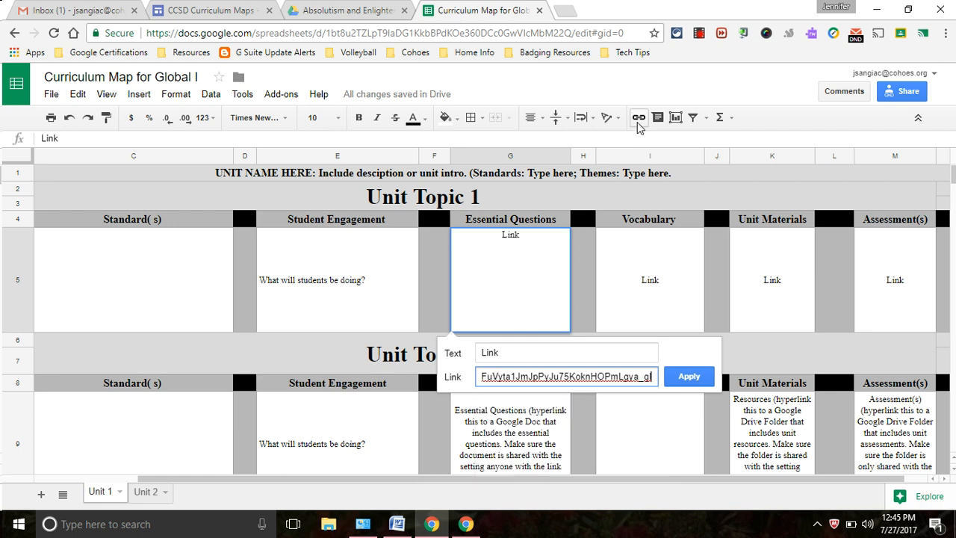
left_click(690, 377)
left_click(607, 321)
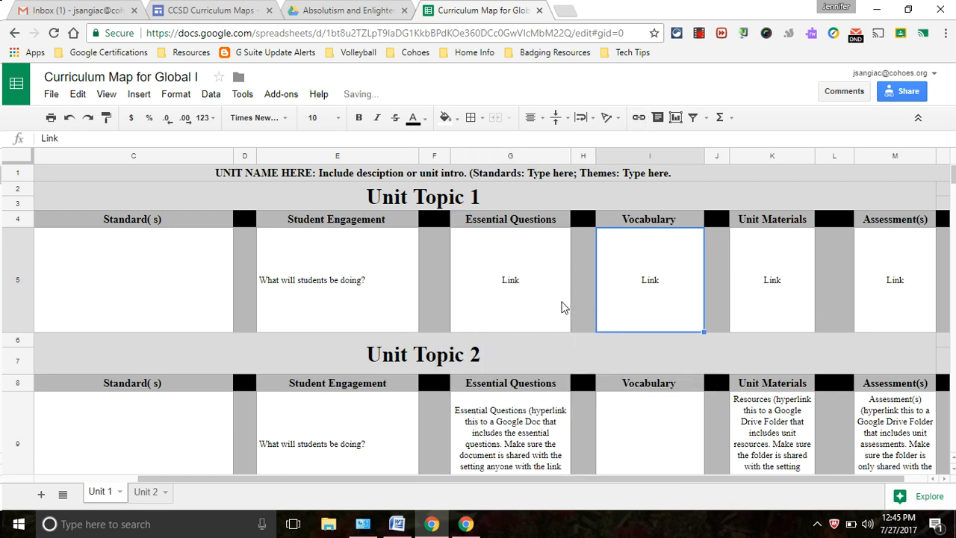
Step: Reselect Link in G5, re-apply the pasted doc URL, and check the link
left_click(513, 281)
double_click(513, 284)
left_click_drag(526, 234, 495, 234)
left_click(637, 118)
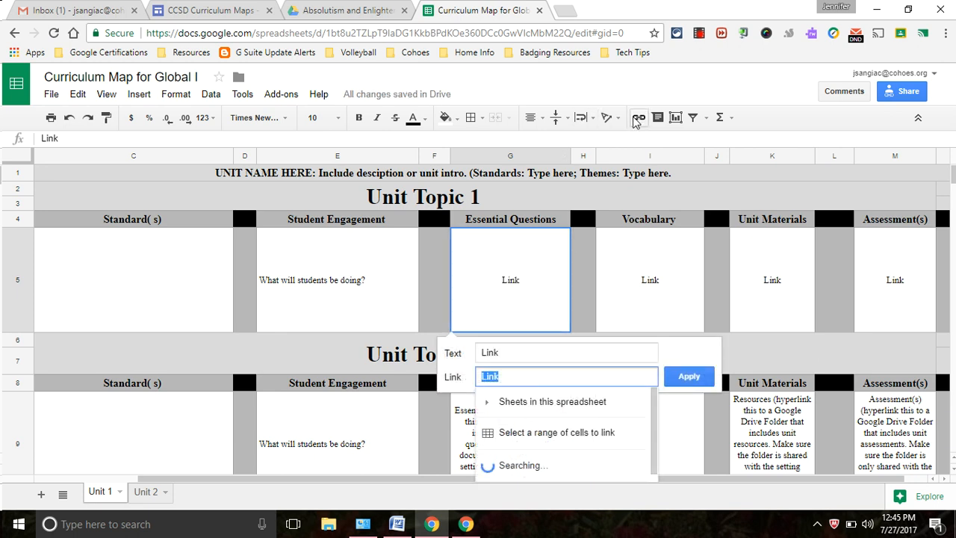
key("ctrl+v")
key("Return")
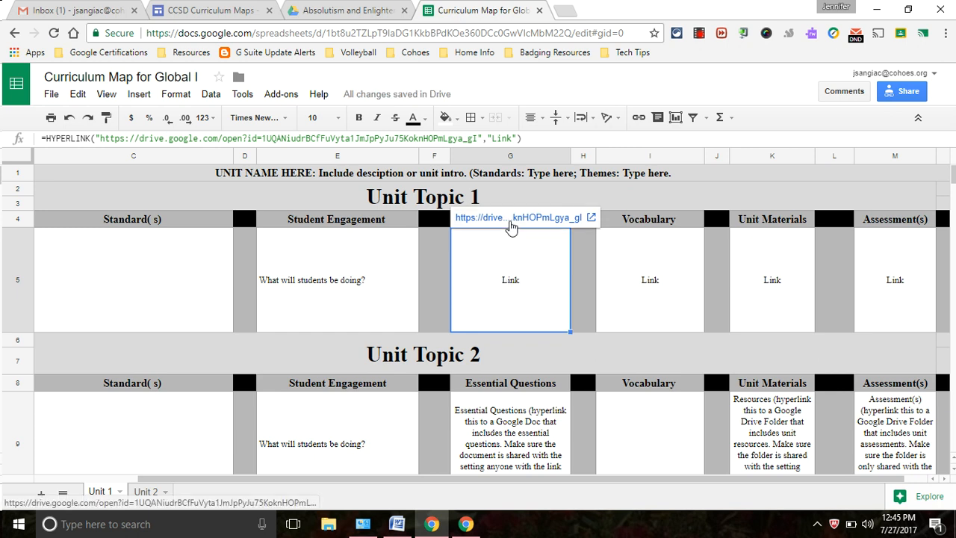
left_click(649, 283)
left_click(508, 280)
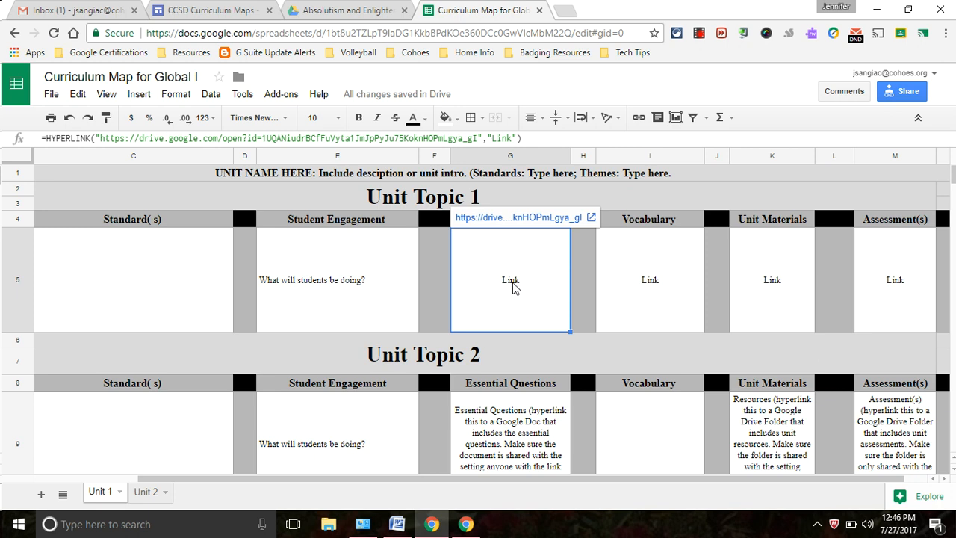
Step: Test G5's link by opening the Essential Questions doc, then close it and return to Drive
left_click(516, 224)
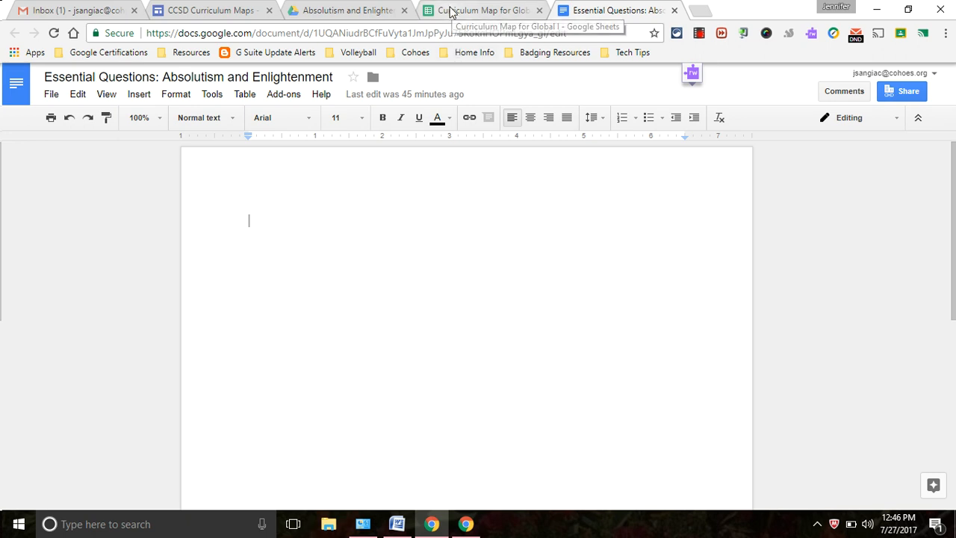
left_click(451, 11)
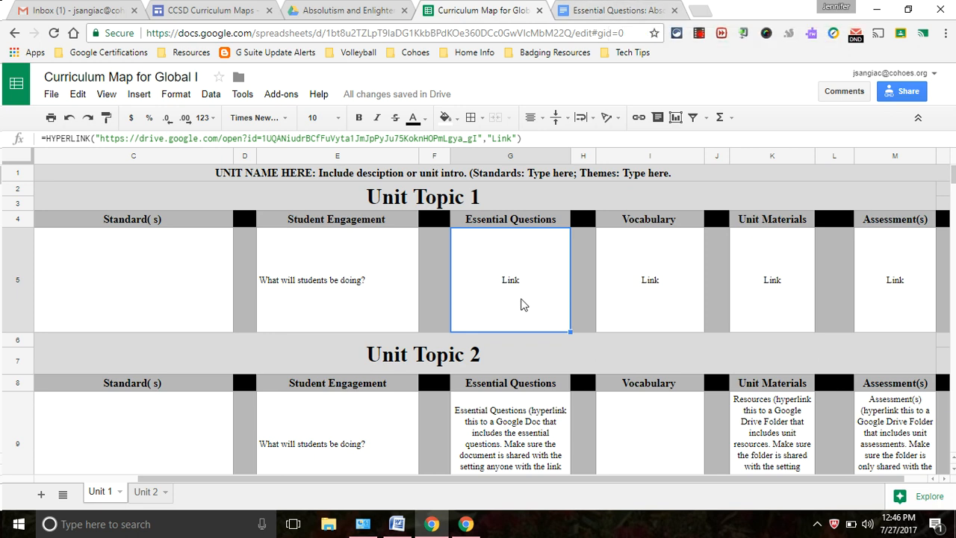
mouse_move(498, 295)
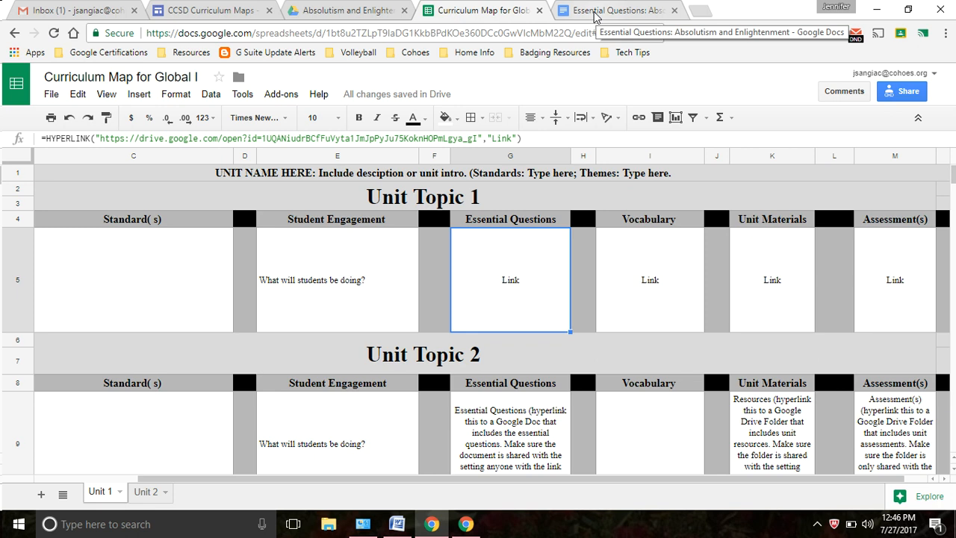
left_click(674, 11)
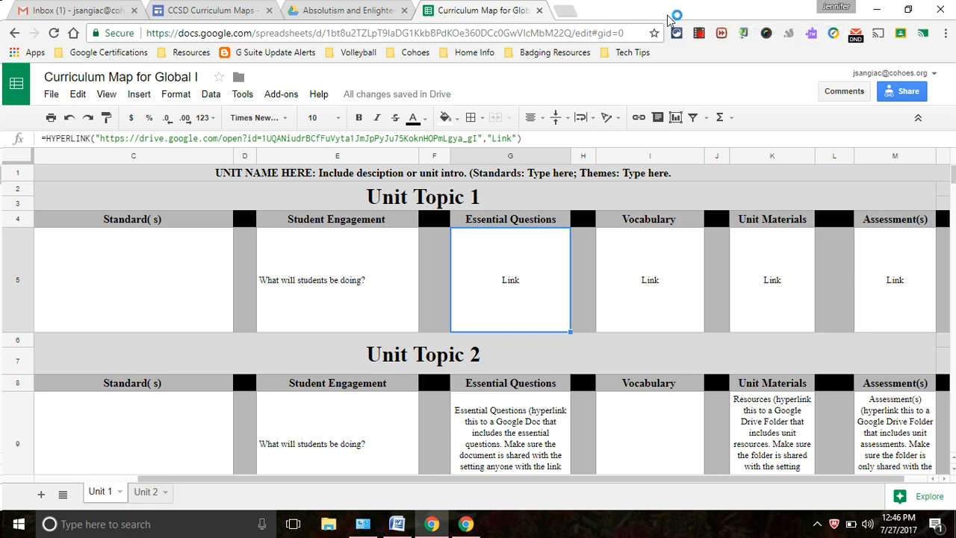
left_click(317, 15)
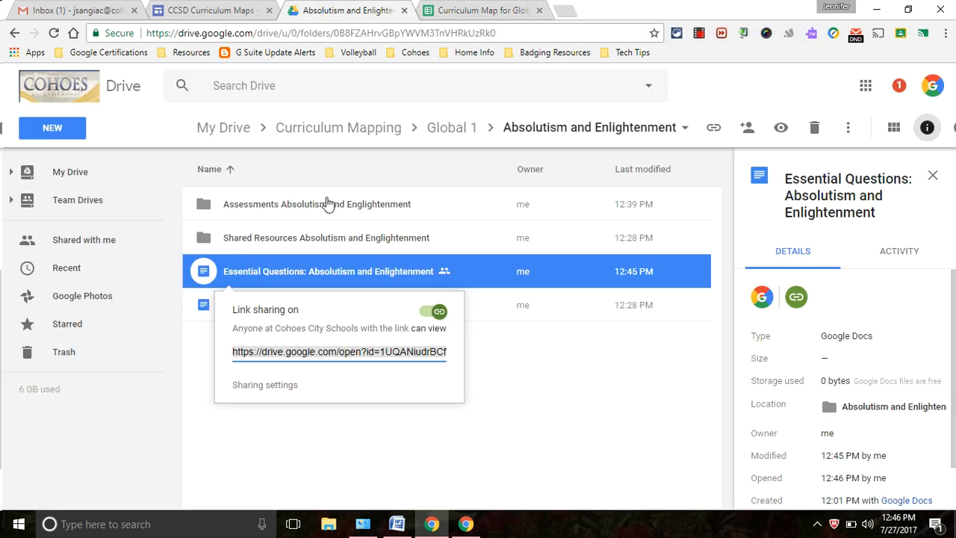
Step: Send a share invitation for the Essential Questions doc to the Google Staff-Training group
left_click(504, 362)
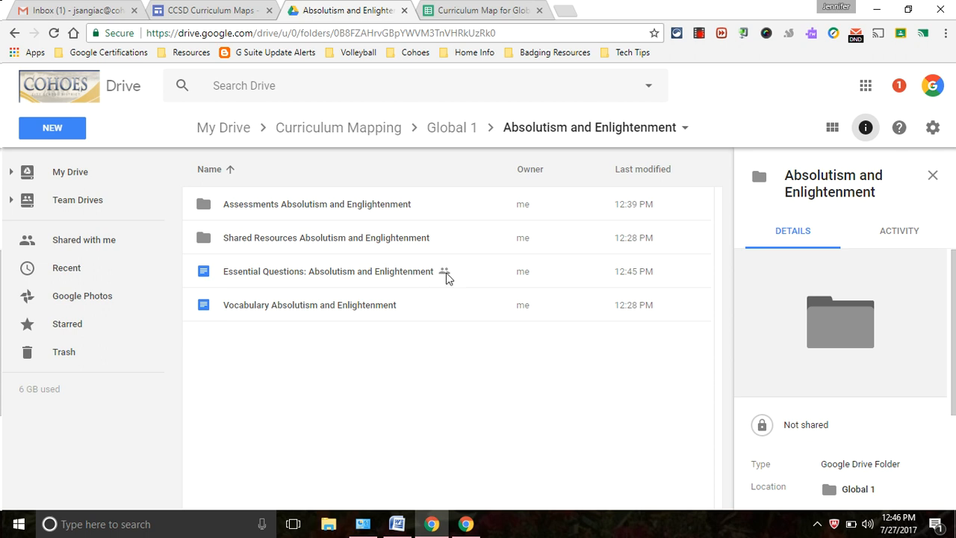
left_click(408, 274)
right_click(407, 273)
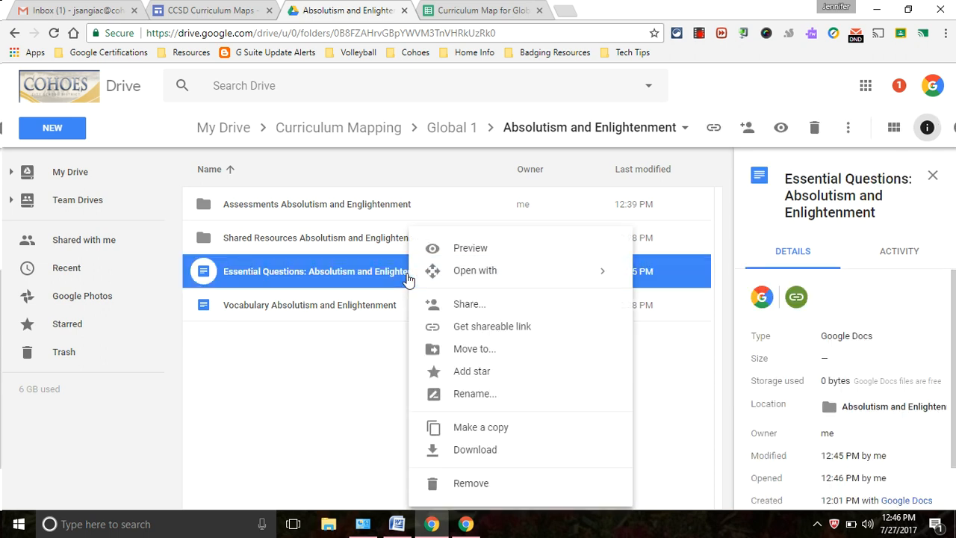
left_click(450, 308)
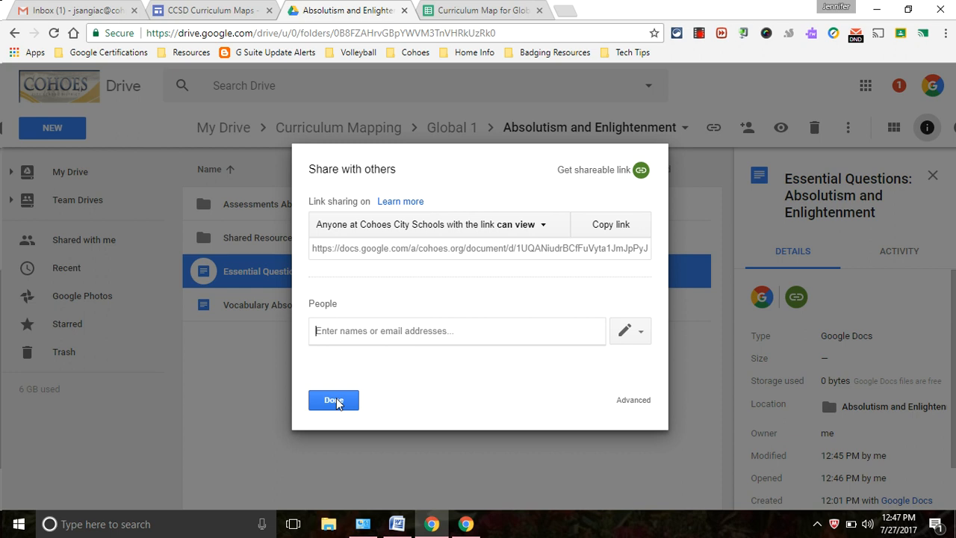
type("gst")
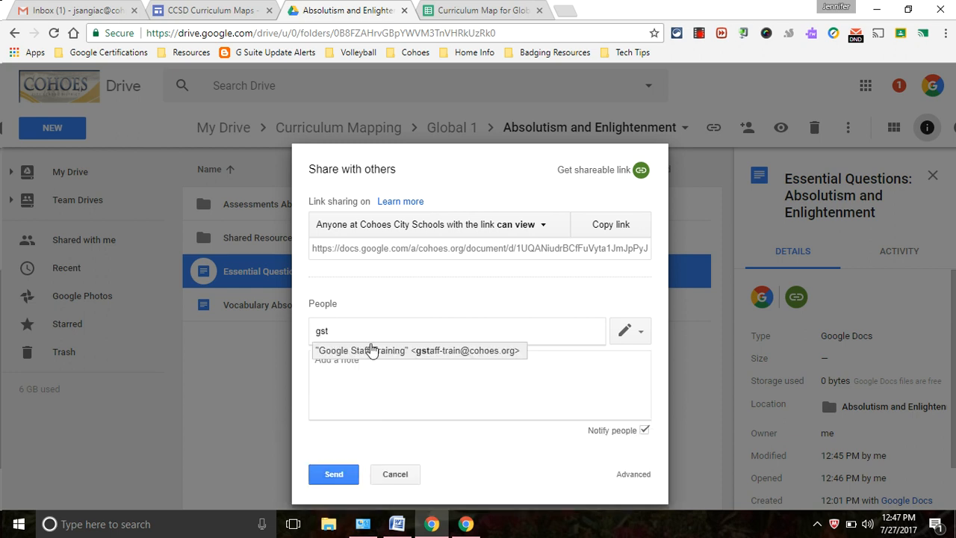
left_click(372, 350)
left_click(323, 478)
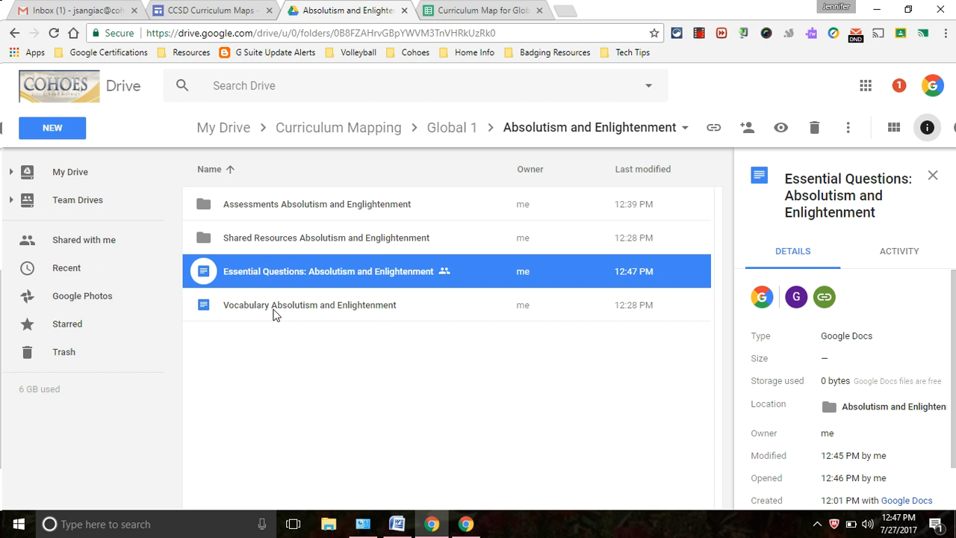
Step: Check the Assessments folder's shareable link status, confirming link sharing is off
right_click(302, 212)
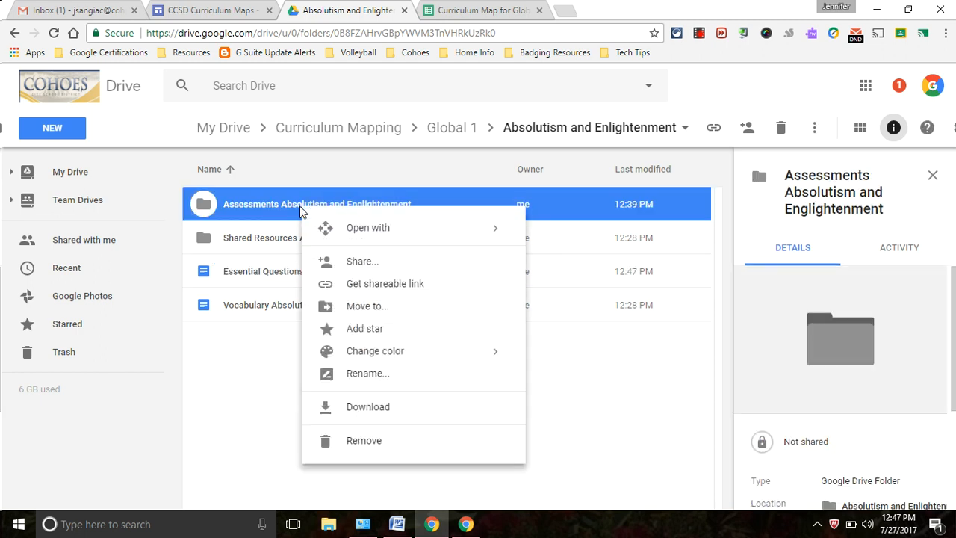
left_click(360, 283)
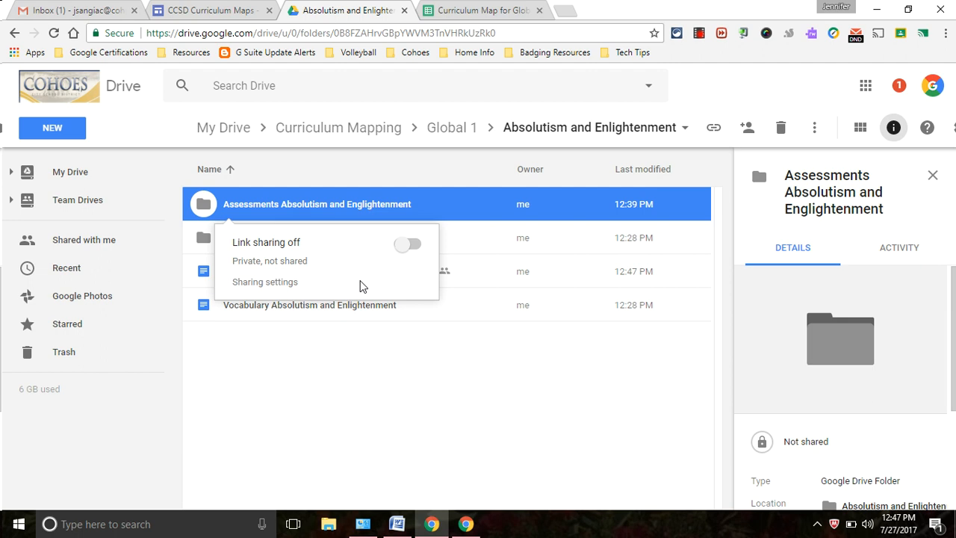
right_click(362, 201)
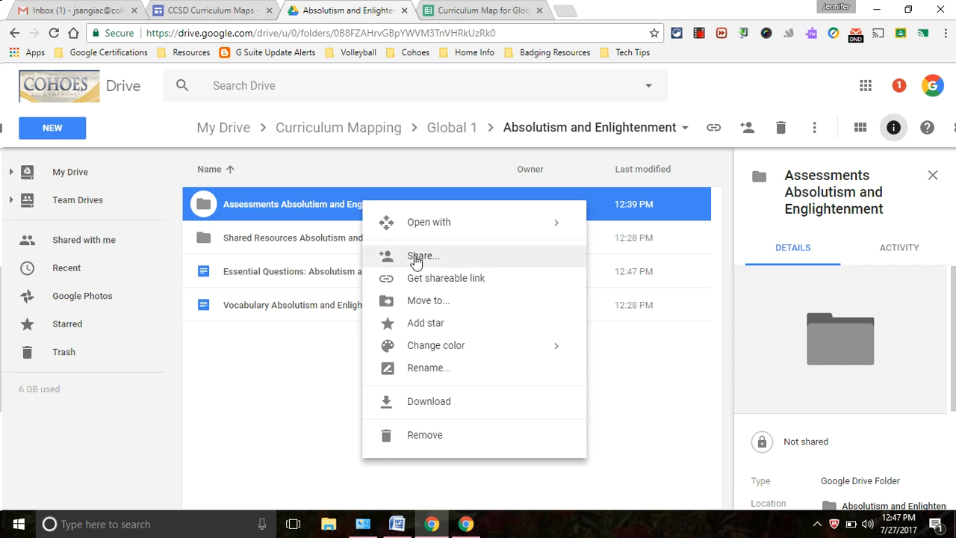
Step: Invite the Google Staff-Training group to the Assessments Absolutism and Enlightenment folder
left_click(416, 258)
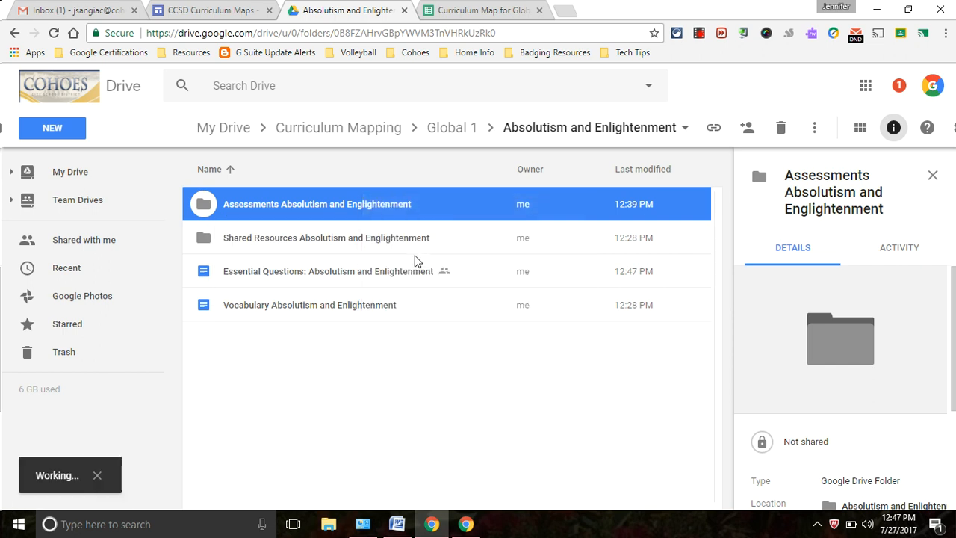
type("gstaf")
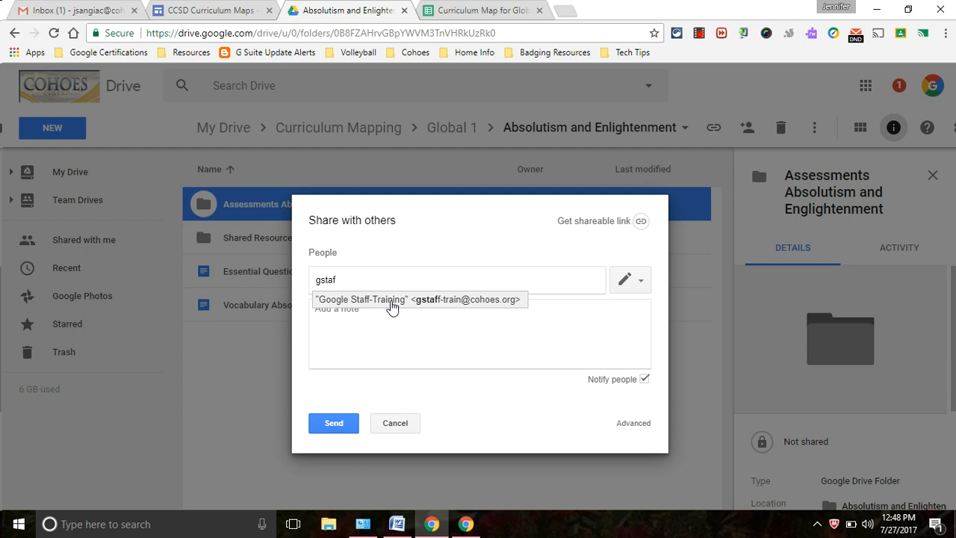
left_click(392, 300)
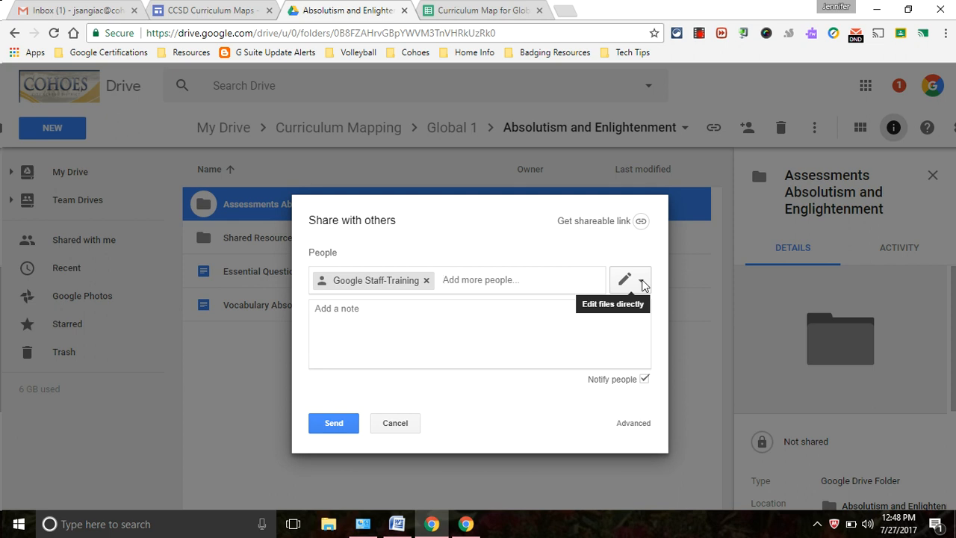
left_click(341, 425)
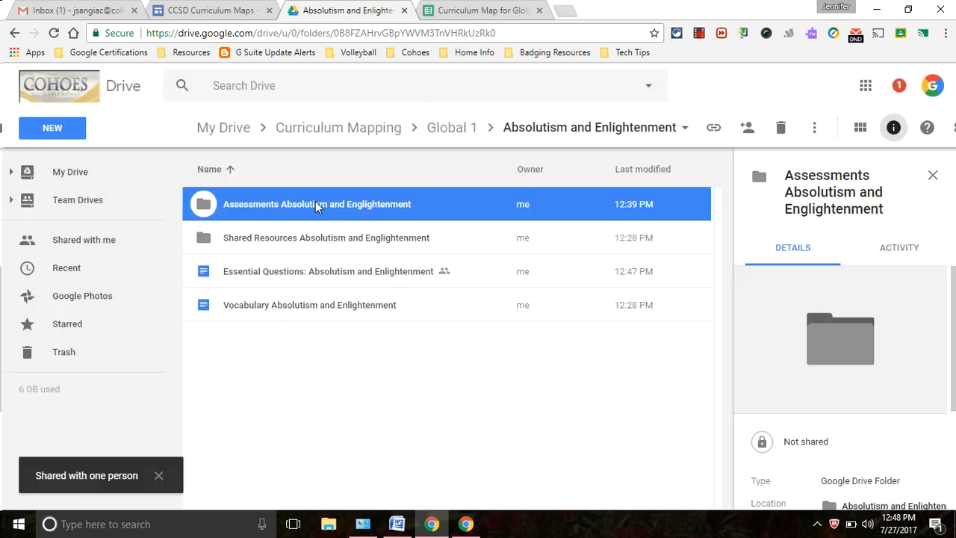
Step: Add a staff member to the folder's share as view-only, then remove them
right_click(315, 202)
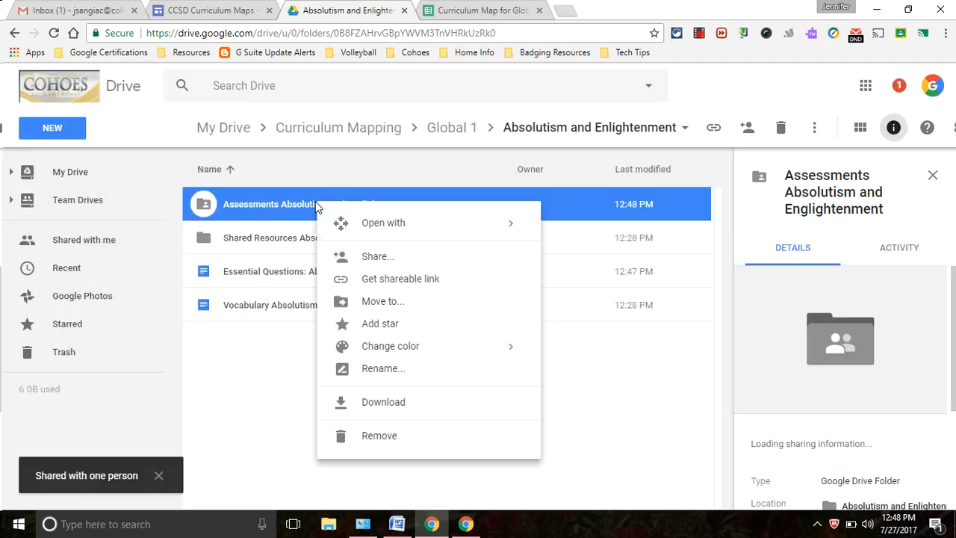
left_click(357, 261)
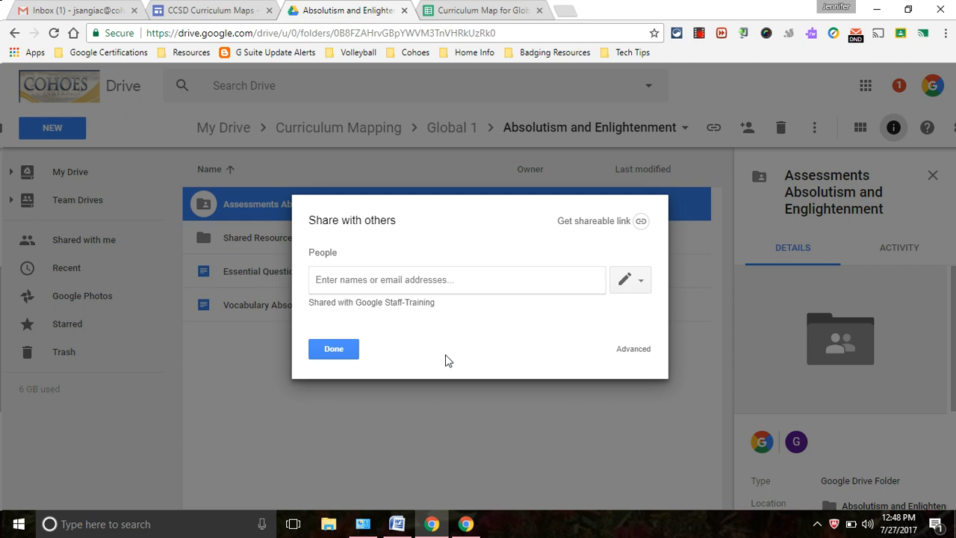
type("jsa")
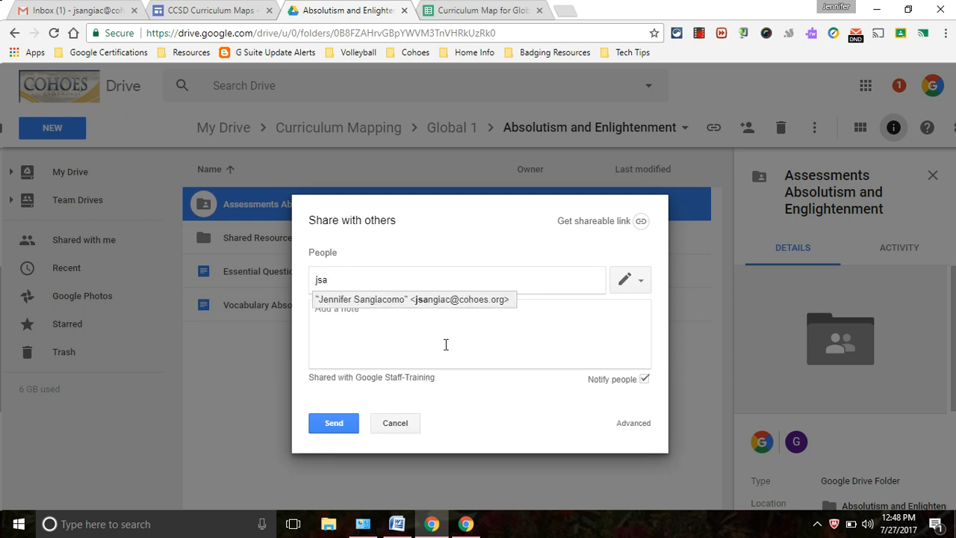
left_click(439, 301)
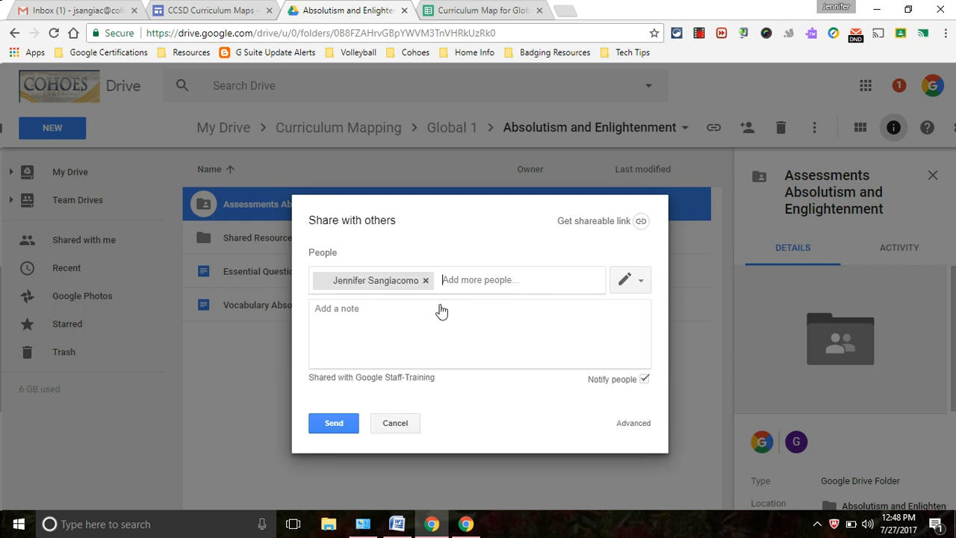
left_click(640, 282)
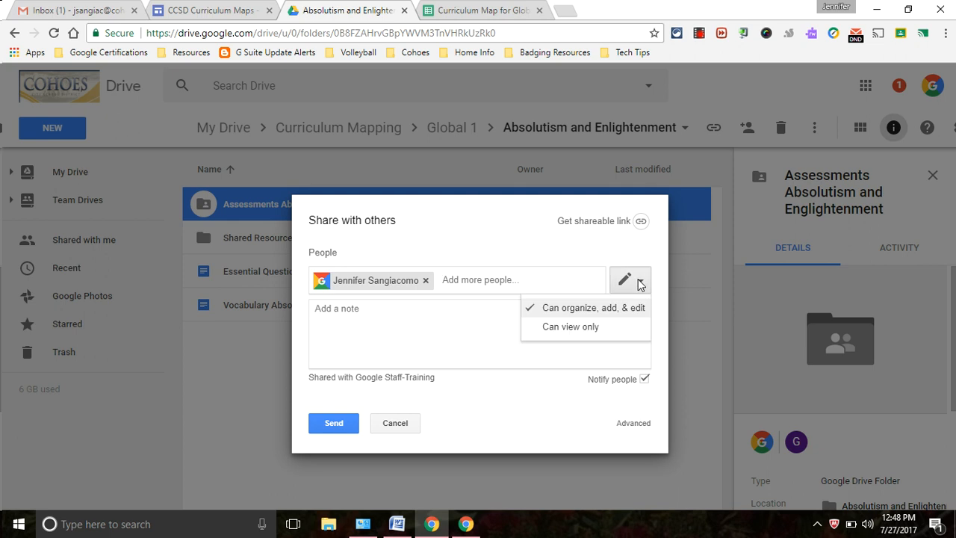
left_click(586, 327)
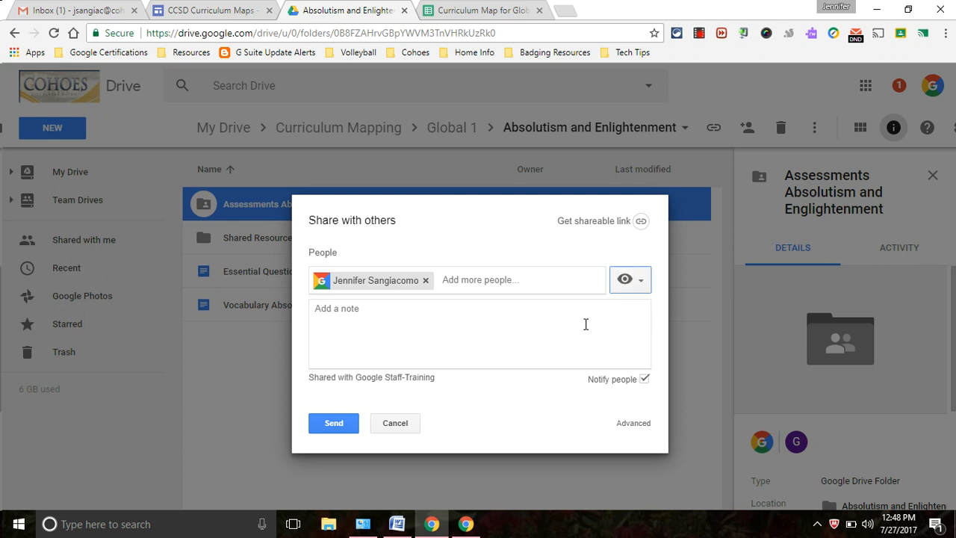
left_click(426, 280)
Step: Share the folder with an outside personal contact without notification, then reopen its sharing options
type("jenni")
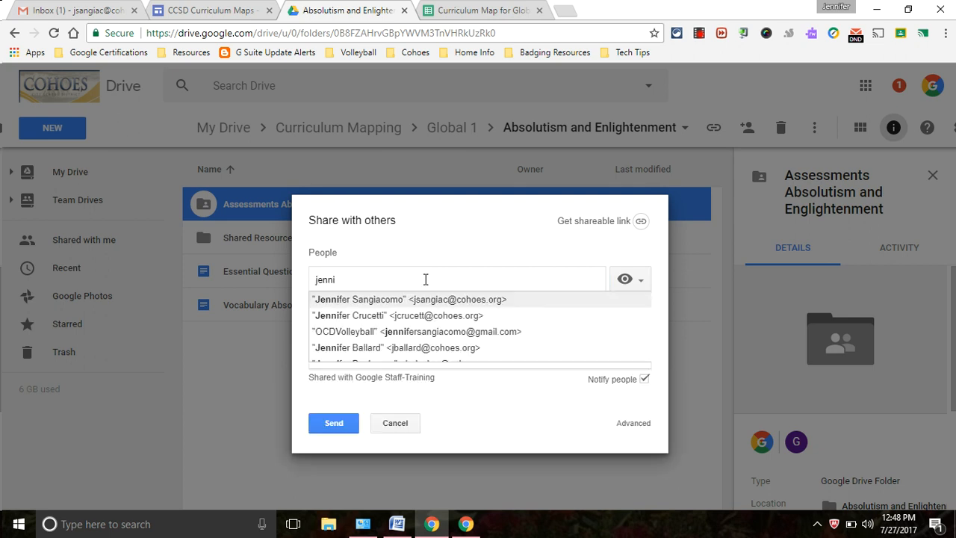
left_click(411, 331)
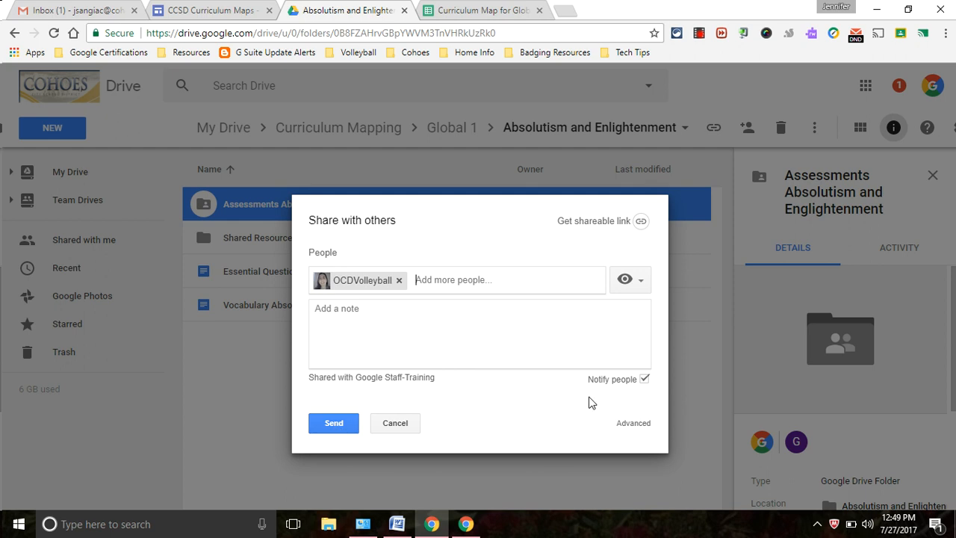
left_click(643, 379)
left_click(351, 352)
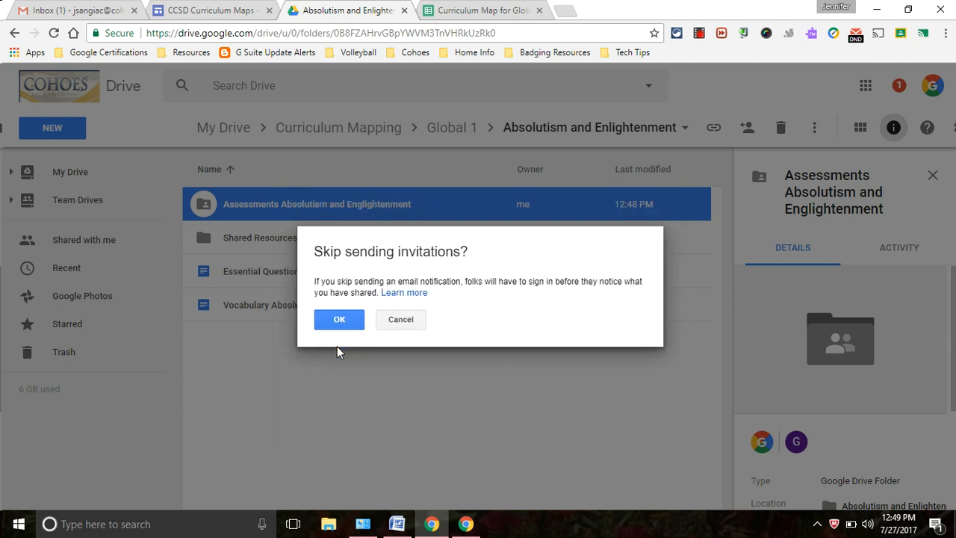
left_click(334, 317)
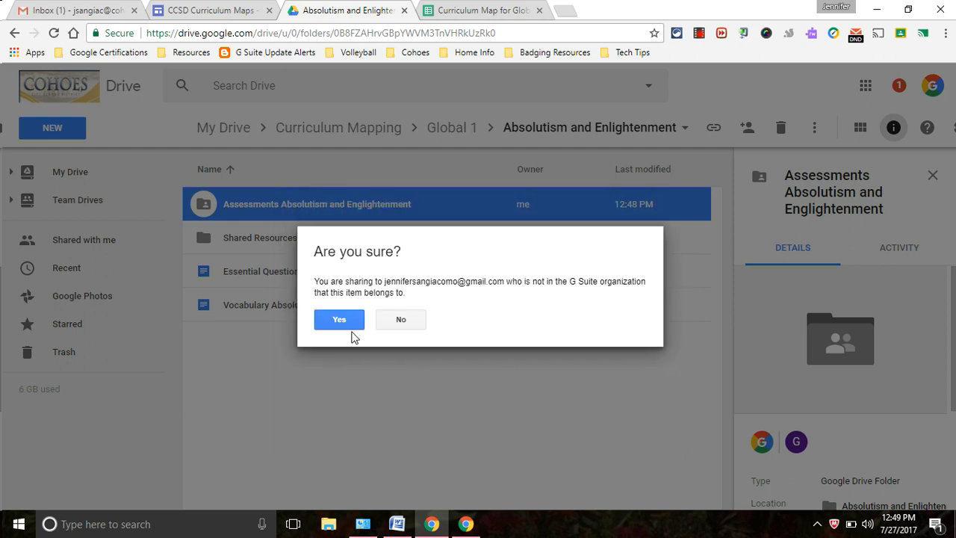
left_click(345, 325)
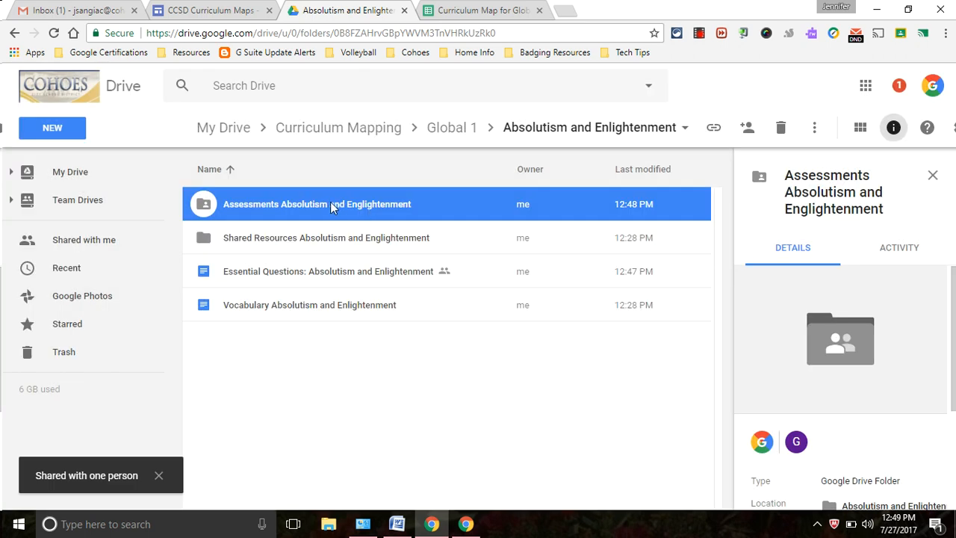
right_click(332, 208)
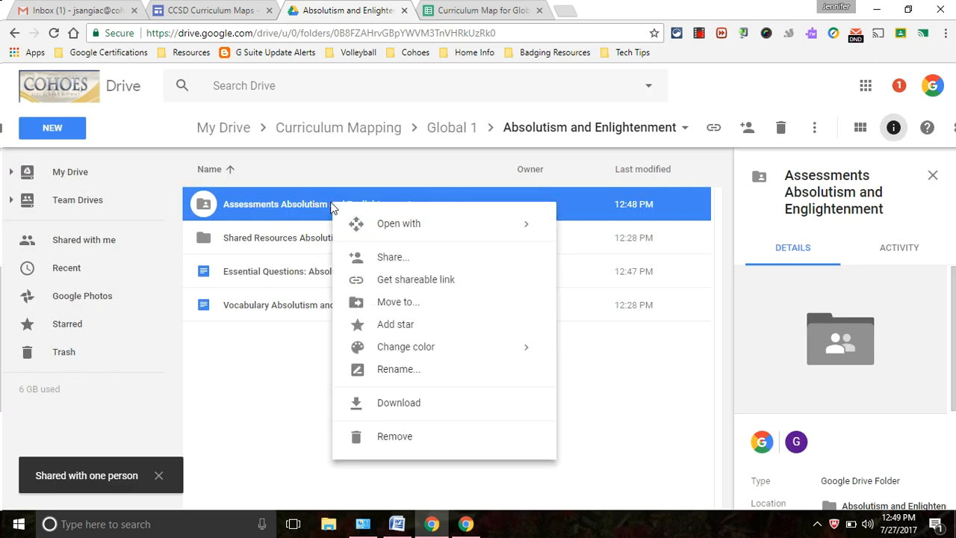
left_click(366, 262)
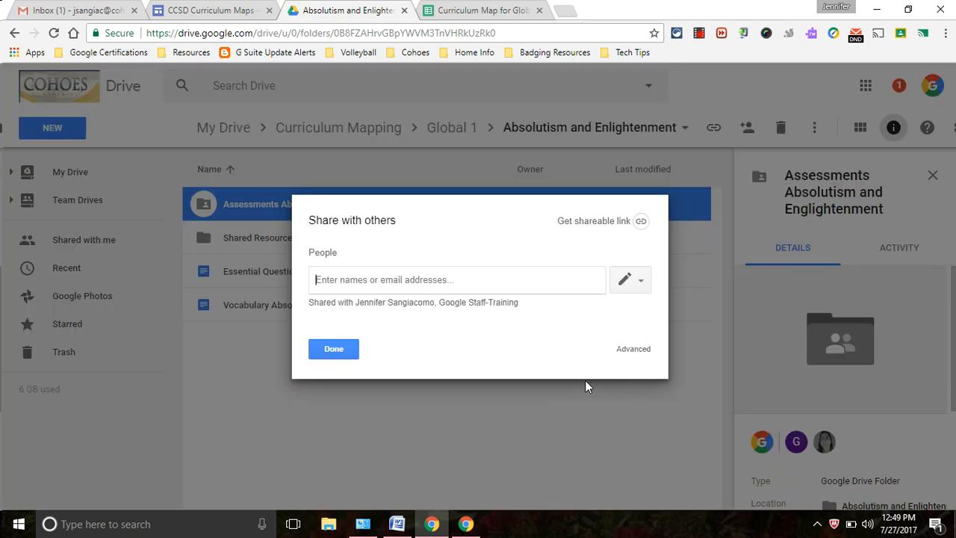
Step: Check the Assessments folder's restricted advanced sharing settings, then open the empty folder
left_click(632, 348)
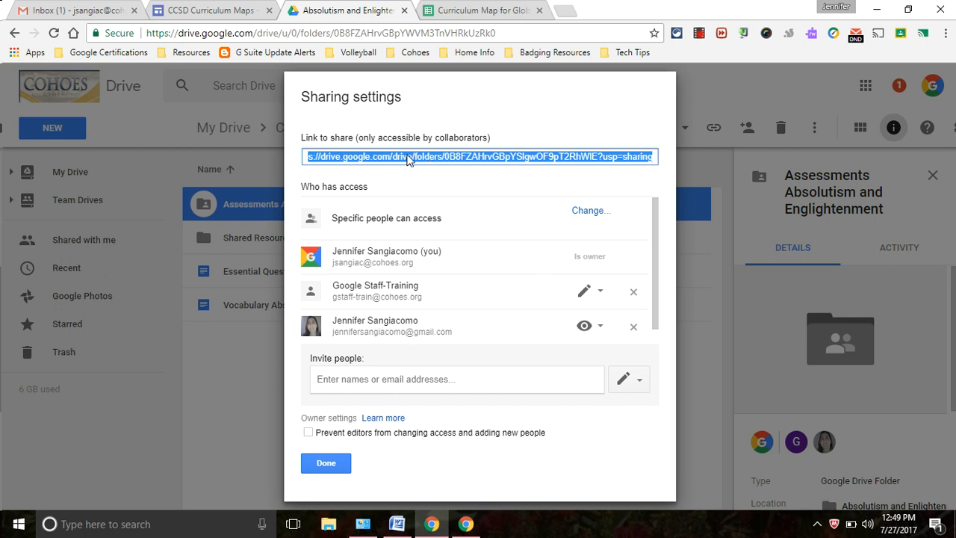
left_click(336, 465)
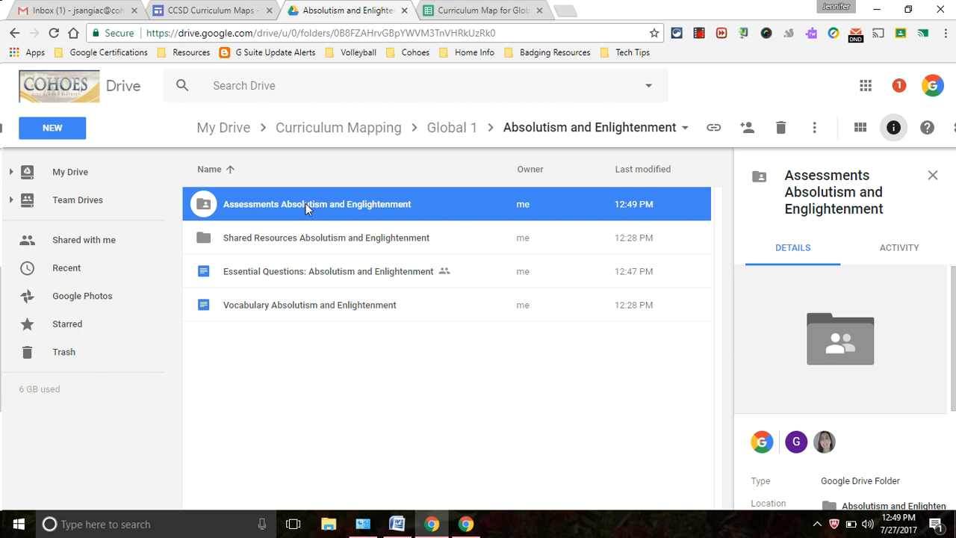
double_click(302, 205)
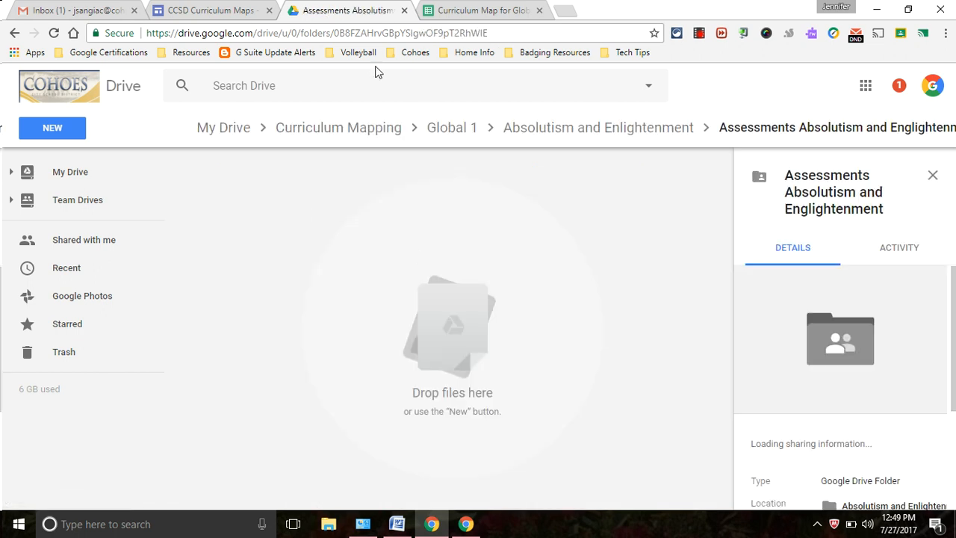
Step: Hyperlink the word 'Link' in cell M5 to the pasted Assessments folder URL
left_click(482, 11)
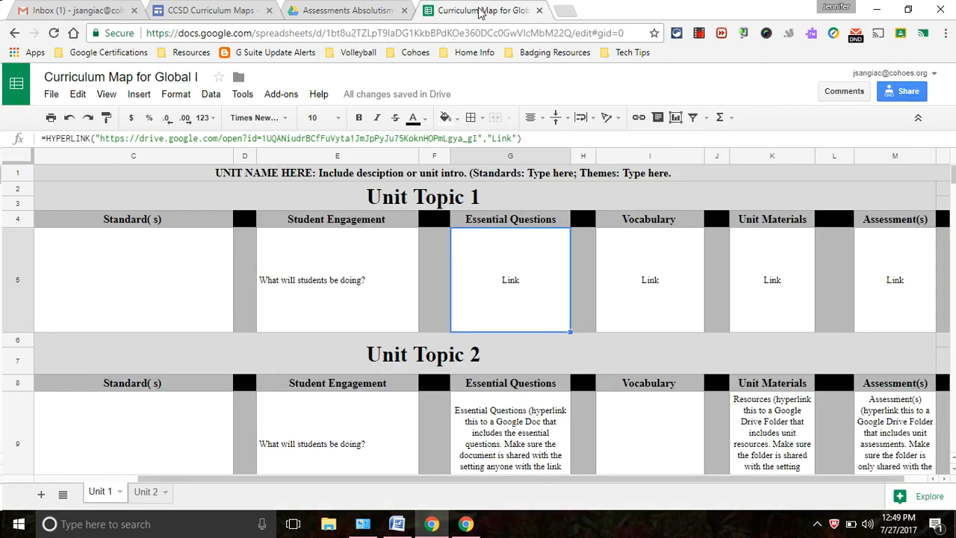
left_click(895, 290)
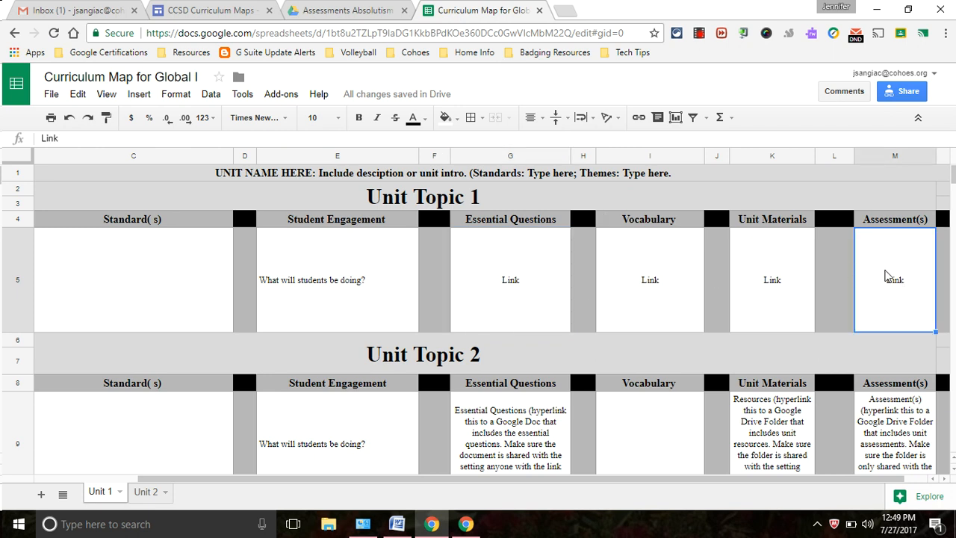
double_click(901, 273)
left_click_drag(912, 237, 883, 236)
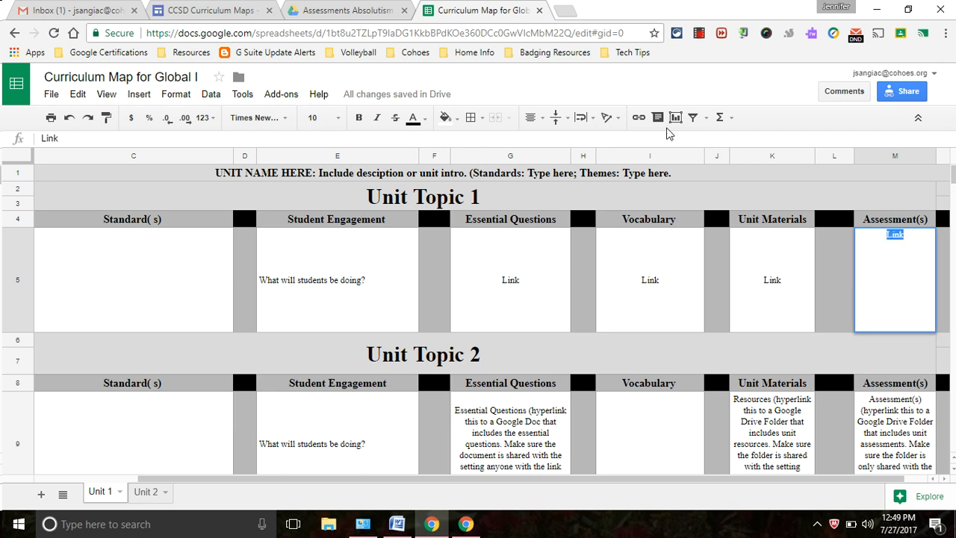
left_click(639, 117)
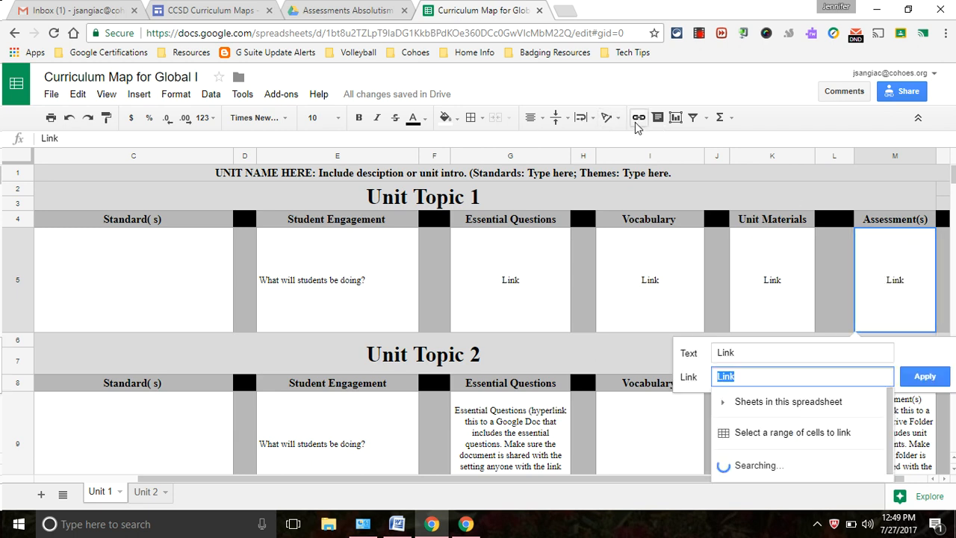
key("ctrl+v")
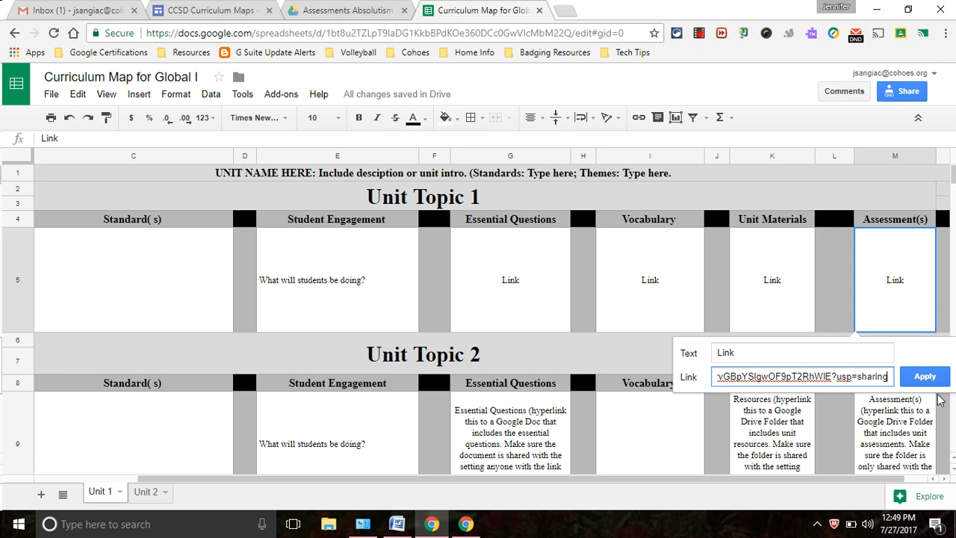
left_click(922, 379)
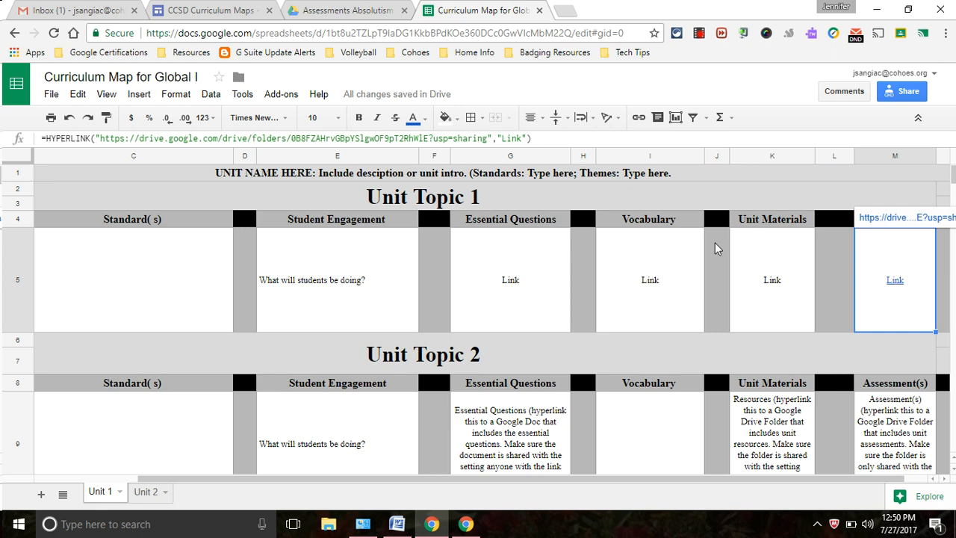
Step: Navigate via Global 1 back into the Absolutism and Enlightenment folder
left_click(329, 14)
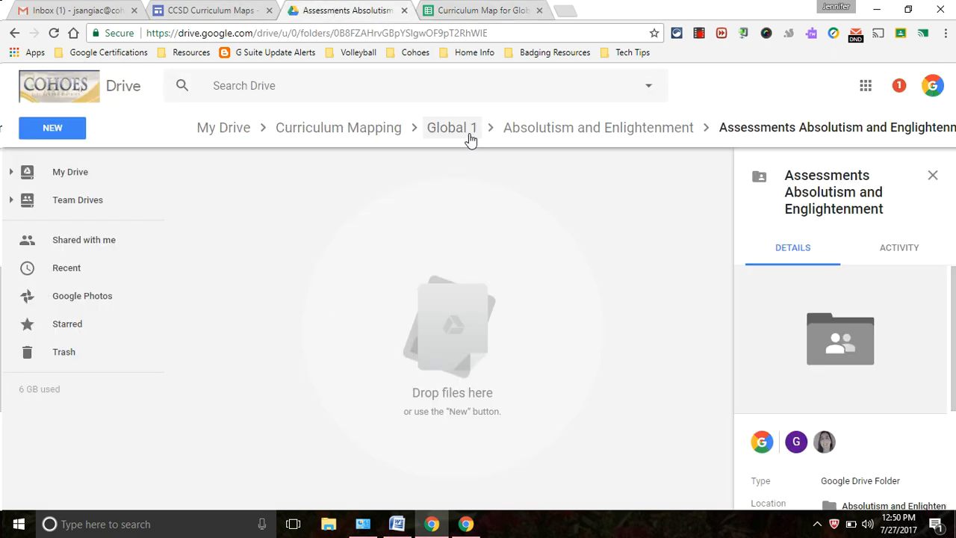
left_click(467, 137)
left_click(273, 204)
double_click(273, 204)
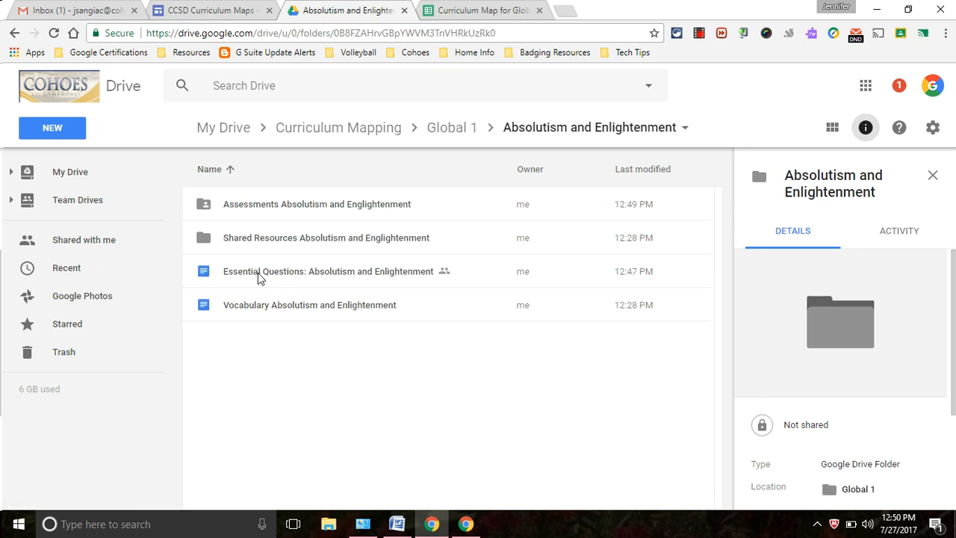
Step: Recheck the Assessments folder's advanced sharing settings and close them
right_click(337, 211)
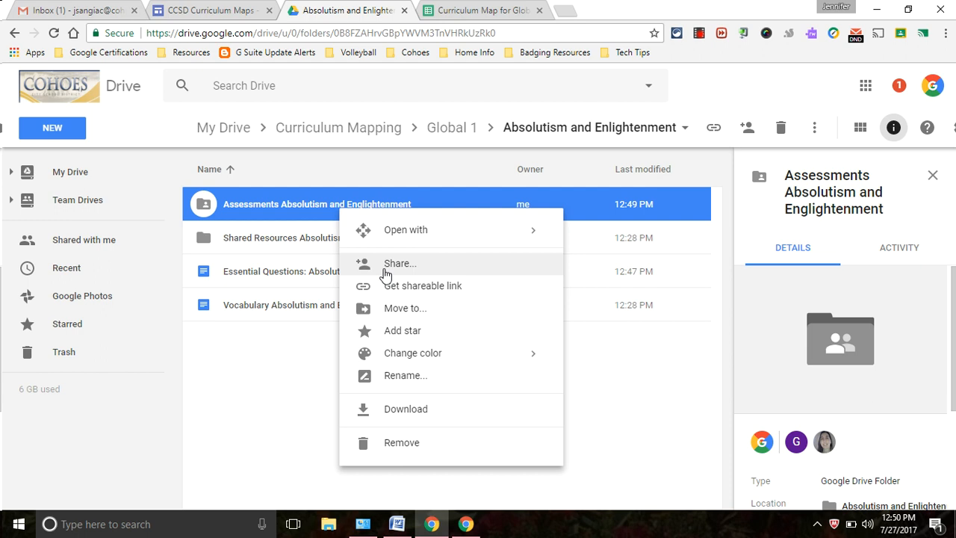
left_click(385, 274)
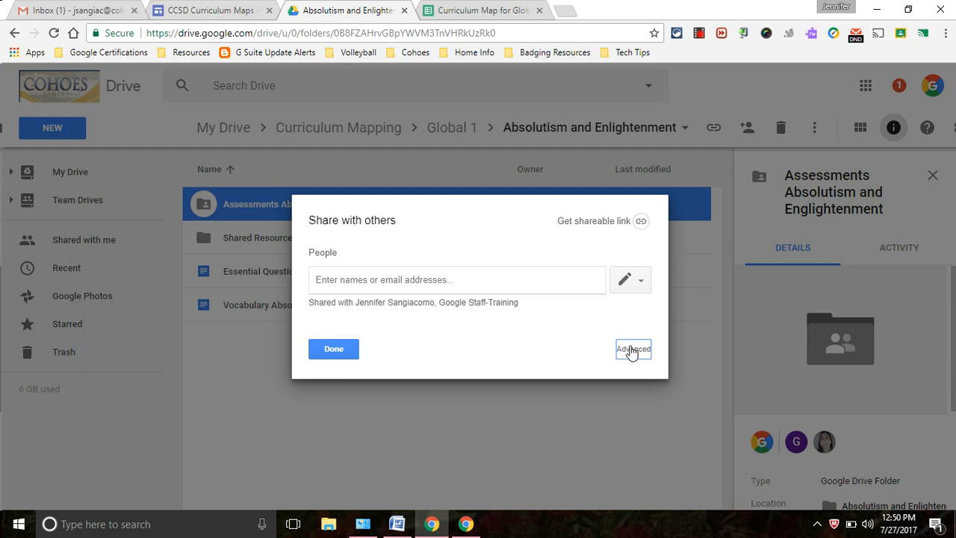
left_click(632, 350)
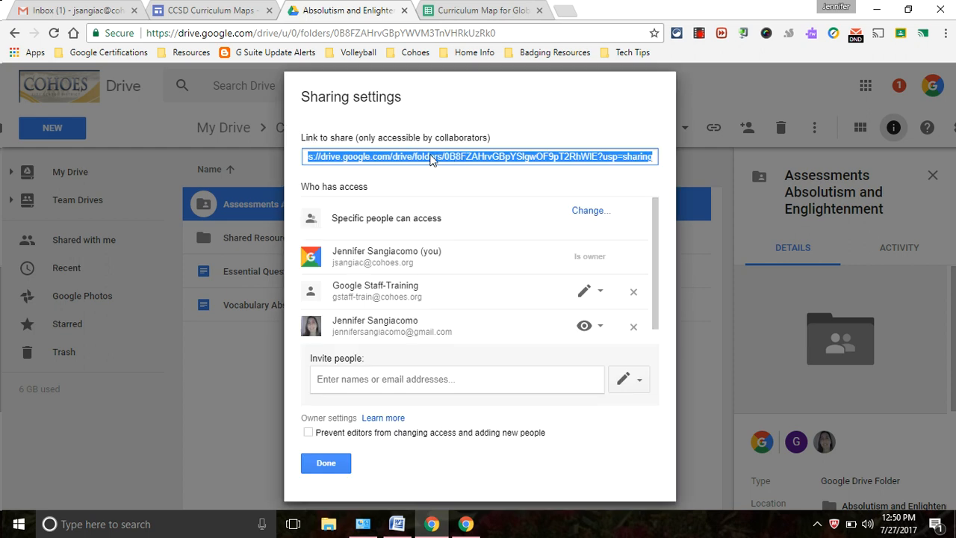
left_click(317, 464)
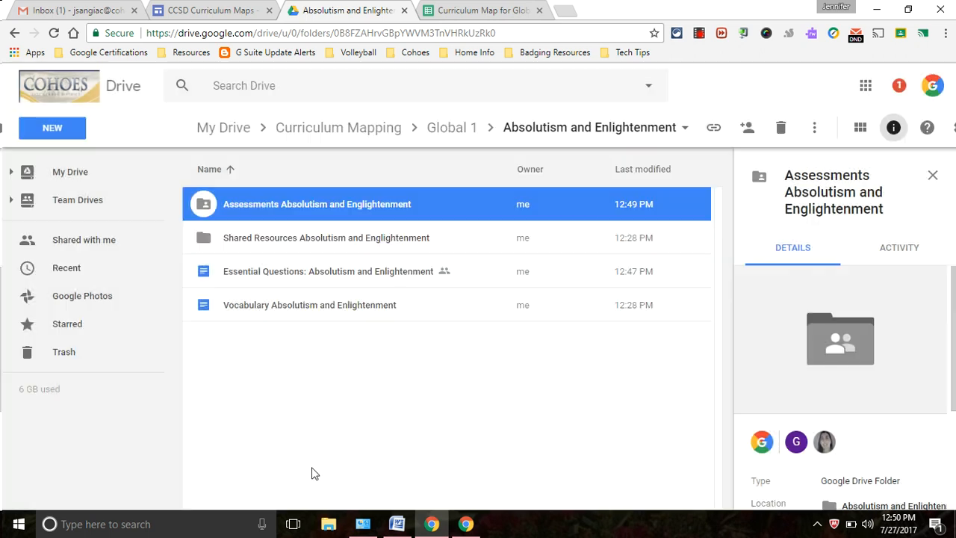